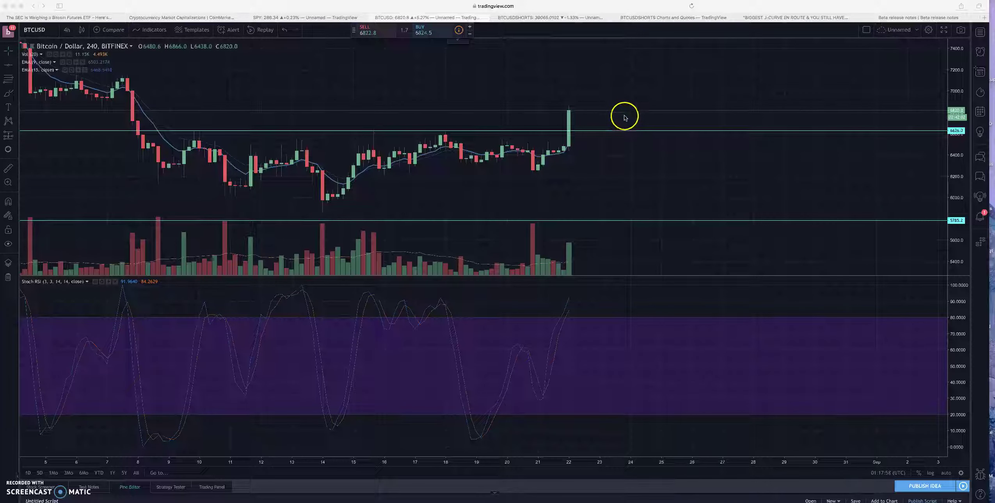
Zoom out and pan the BTCUSD 4h chart, compressing the price scale until the 7787 line shows
{"action": "scroll", "coordinate": [627, 129], "scroll_direction": "down", "scroll_amount": 2}
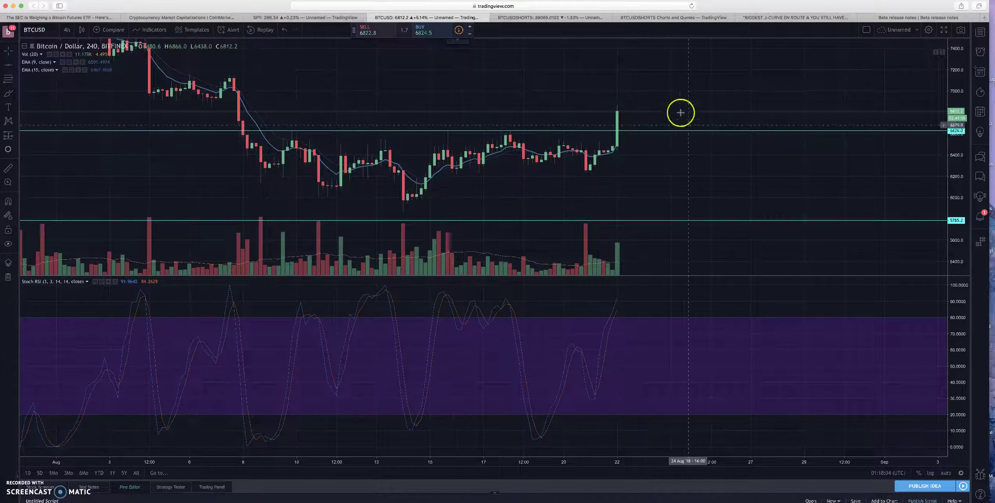
{"action": "left_click_drag", "start_coordinate": [676, 109], "coordinate": [696, 176]}
{"action": "scroll", "coordinate": [696, 176], "scroll_direction": "left", "scroll_amount": 3}
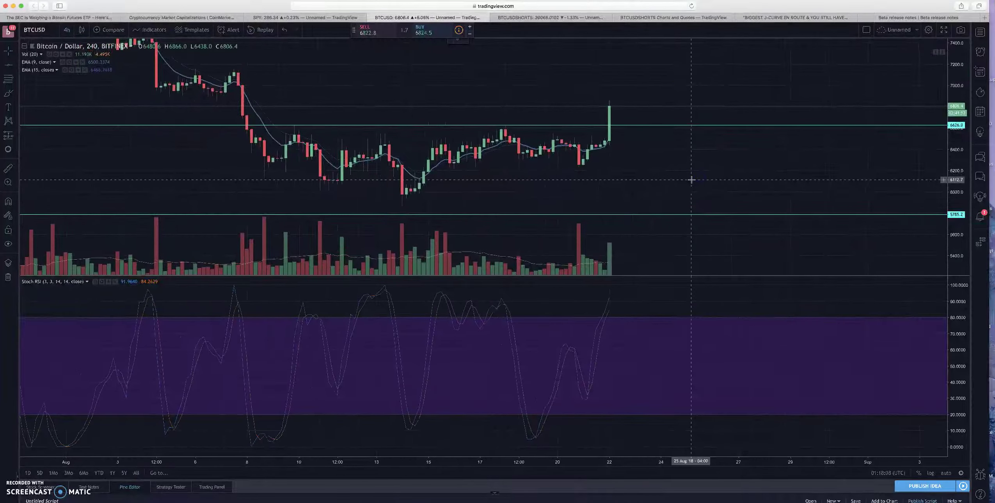
{"action": "scroll", "coordinate": [694, 197], "scroll_direction": "down", "scroll_amount": 3}
{"action": "left_click_drag", "start_coordinate": [680, 67], "coordinate": [568, 104]}
{"action": "left_click", "coordinate": [877, 92]}
{"action": "left_click_drag", "start_coordinate": [953, 69], "coordinate": [954, 80]}
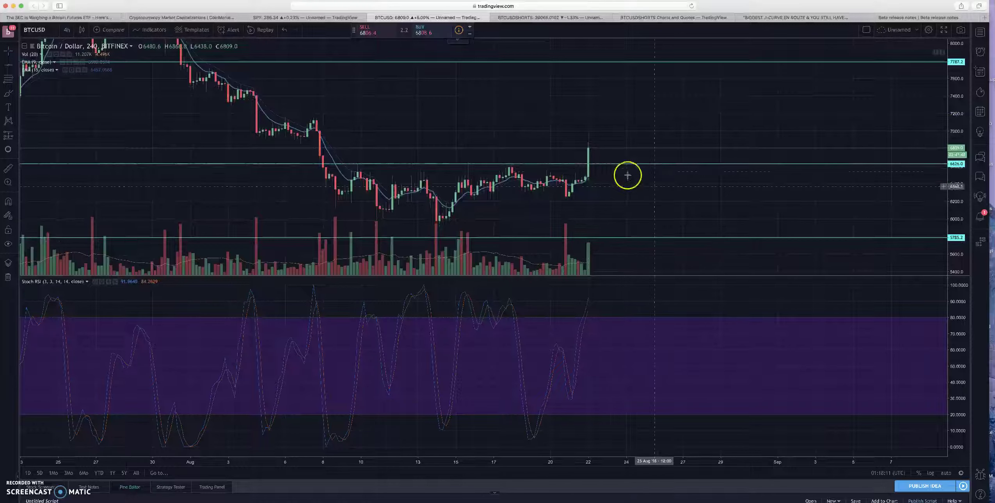
{"action": "scroll", "coordinate": [606, 198], "scroll_direction": "up", "scroll_amount": 3}
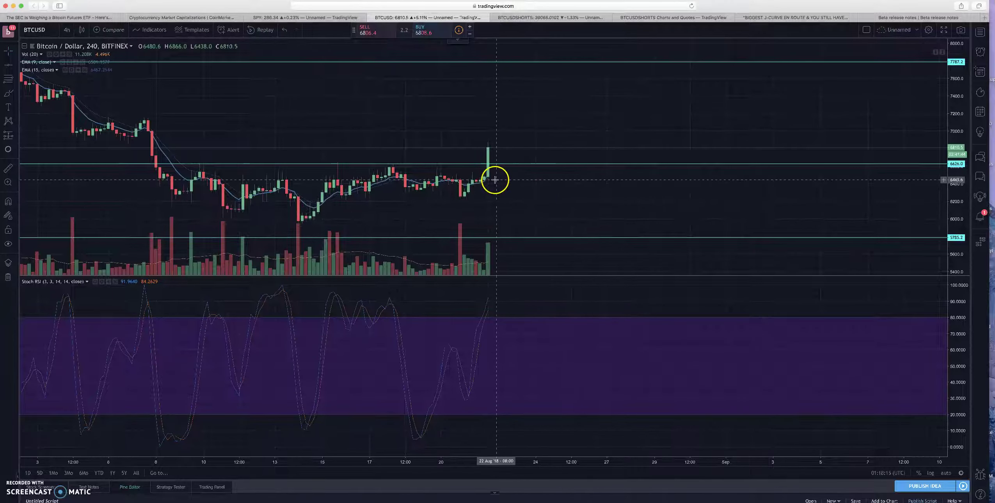
{"action": "left_click", "coordinate": [68, 30]}
{"action": "left_click", "coordinate": [94, 127]}
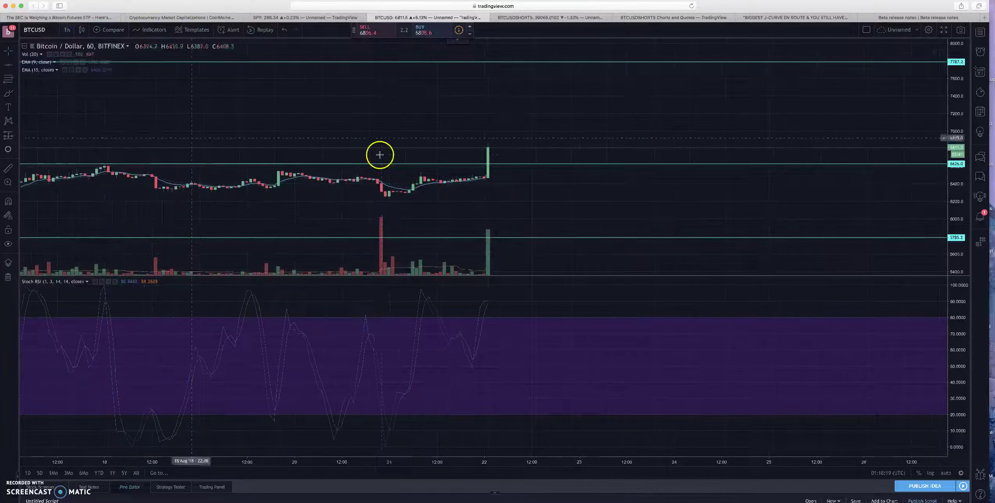
{"action": "left_click_drag", "start_coordinate": [515, 186], "coordinate": [565, 185]}
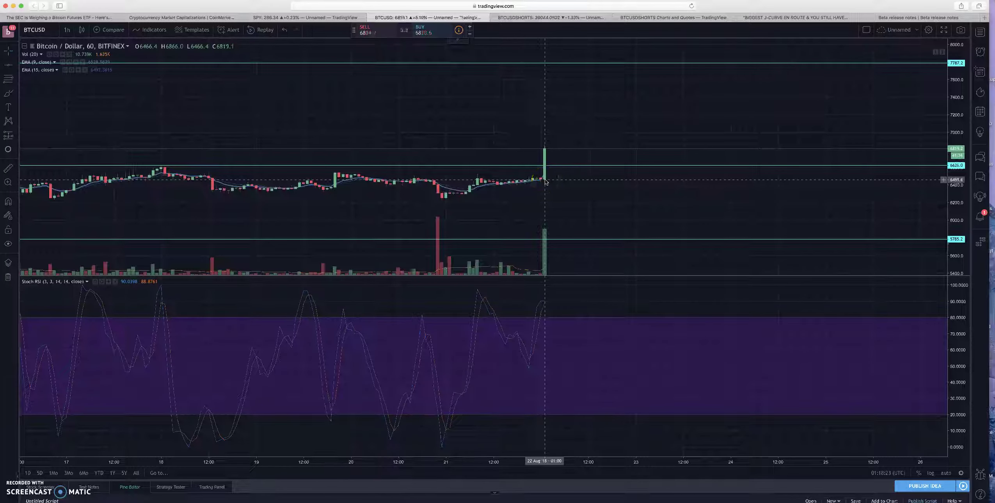
{"action": "left_click_drag", "start_coordinate": [546, 180], "coordinate": [557, 143]}
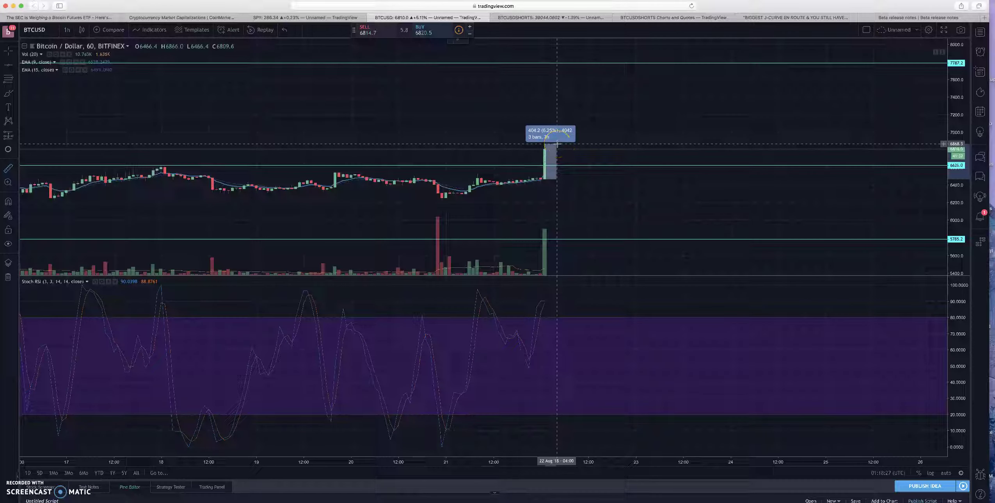
{"action": "left_click", "coordinate": [586, 131]}
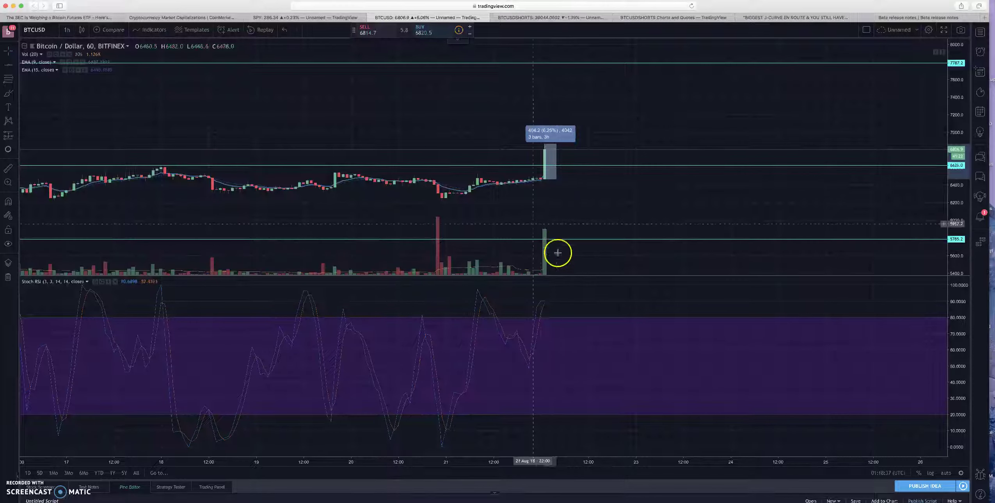
{"action": "left_click", "coordinate": [591, 205]}
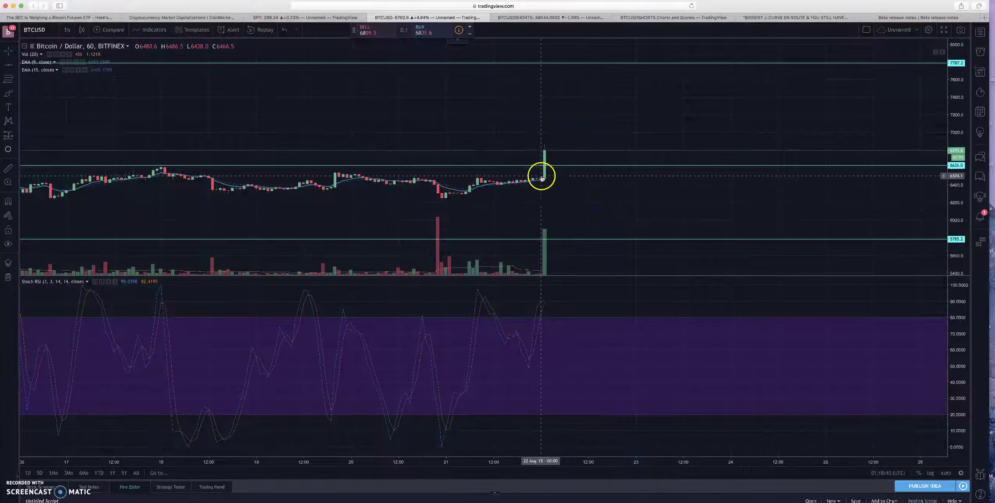
{"action": "left_click", "coordinate": [67, 29]}
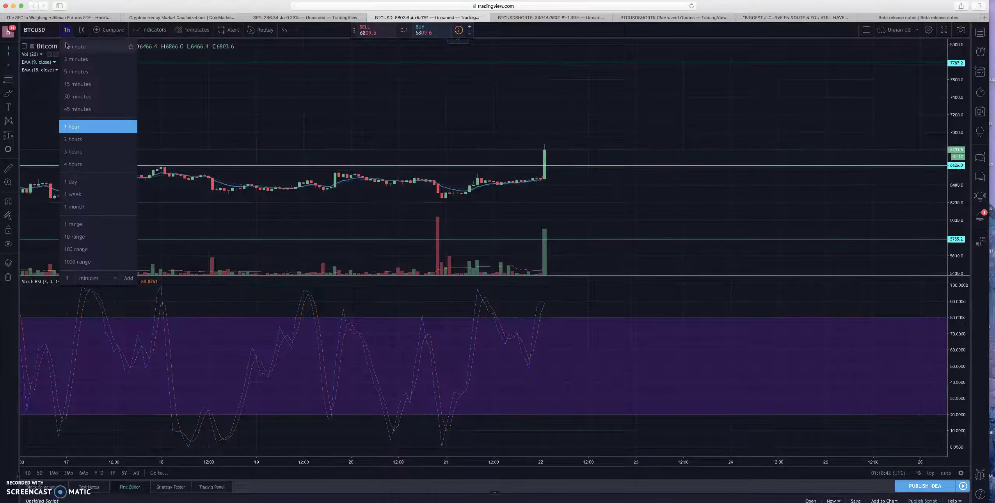
{"action": "left_click", "coordinate": [98, 164]}
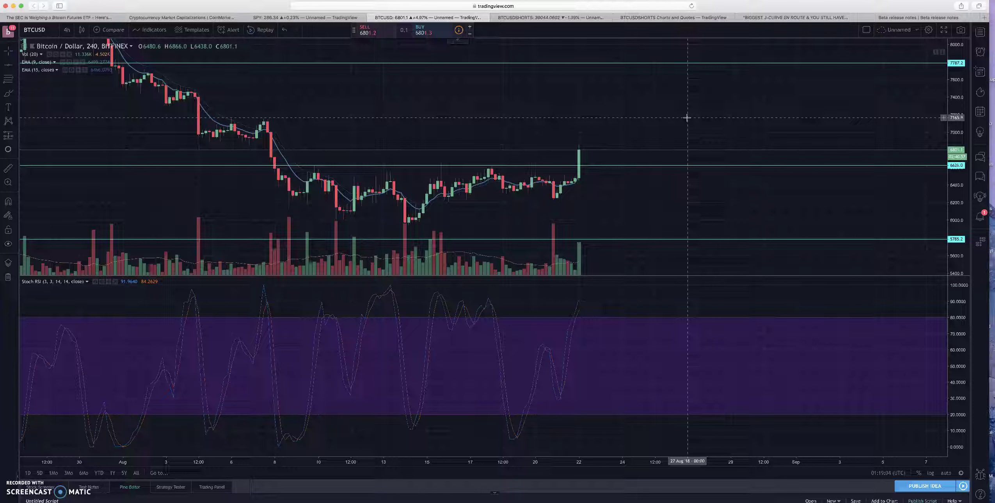
{"action": "left_click_drag", "start_coordinate": [329, 100], "coordinate": [473, 144]}
{"action": "left_click_drag", "start_coordinate": [508, 219], "coordinate": [411, 178]}
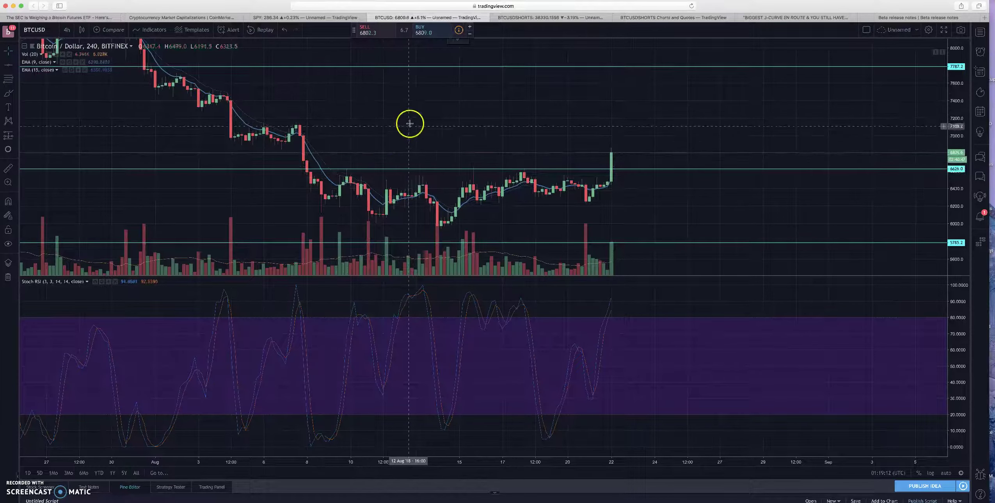
{"action": "scroll", "coordinate": [442, 140], "scroll_direction": "down", "scroll_amount": 1}
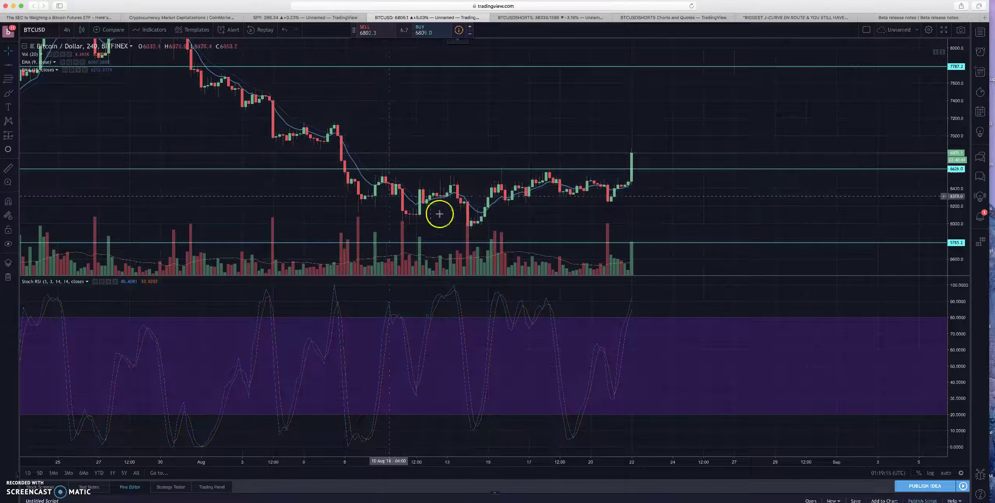
{"action": "scroll", "coordinate": [603, 188], "scroll_direction": "right", "scroll_amount": 3}
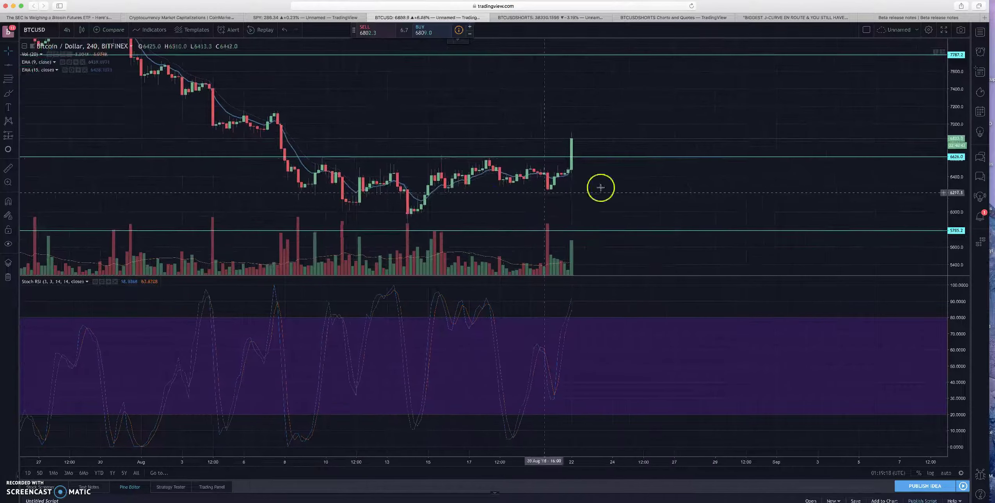
{"action": "left_click_drag", "start_coordinate": [948, 77], "coordinate": [952, 98]}
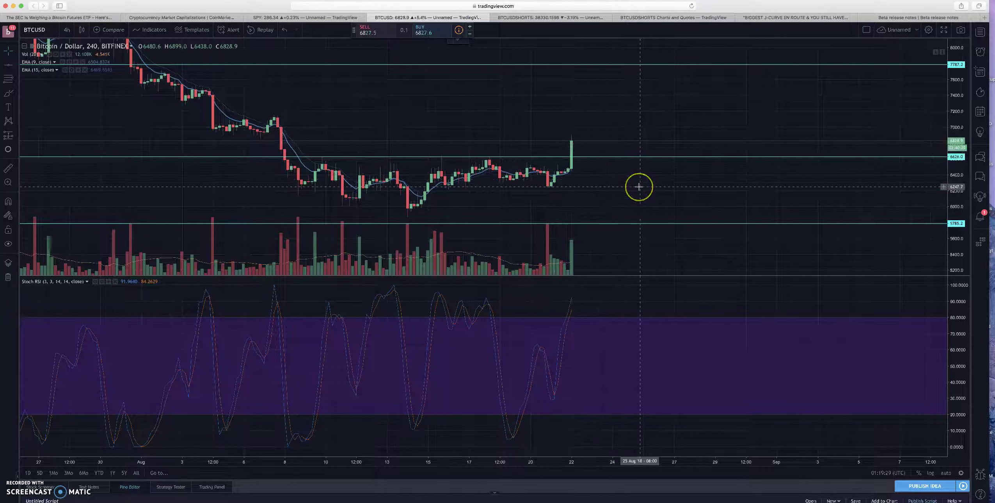
{"action": "scroll", "coordinate": [639, 187], "scroll_direction": "down", "scroll_amount": 2}
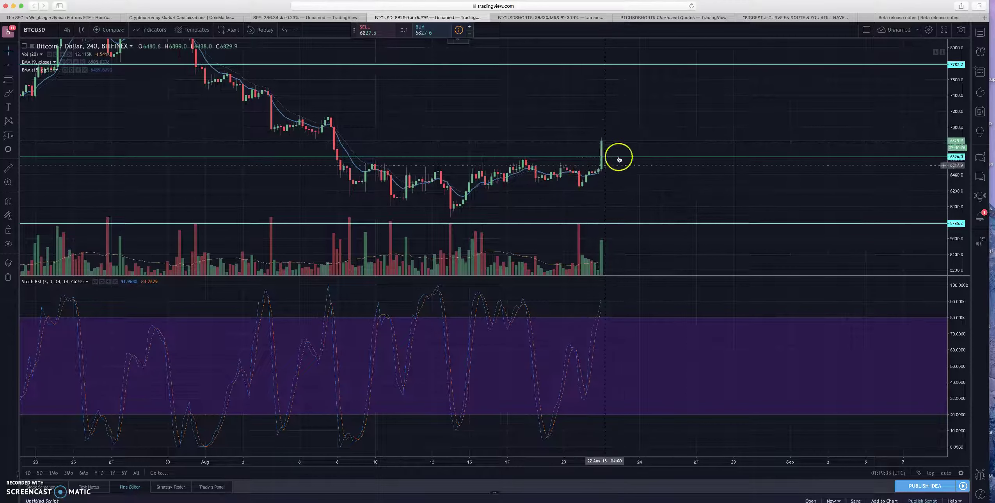
{"action": "scroll", "coordinate": [616, 160], "scroll_direction": "down", "scroll_amount": 2}
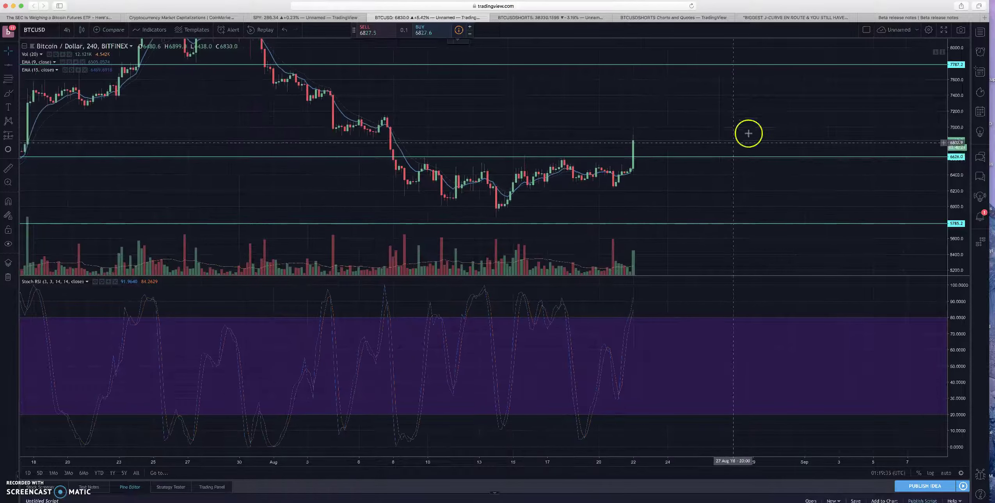
{"action": "left_click_drag", "start_coordinate": [753, 128], "coordinate": [655, 142]}
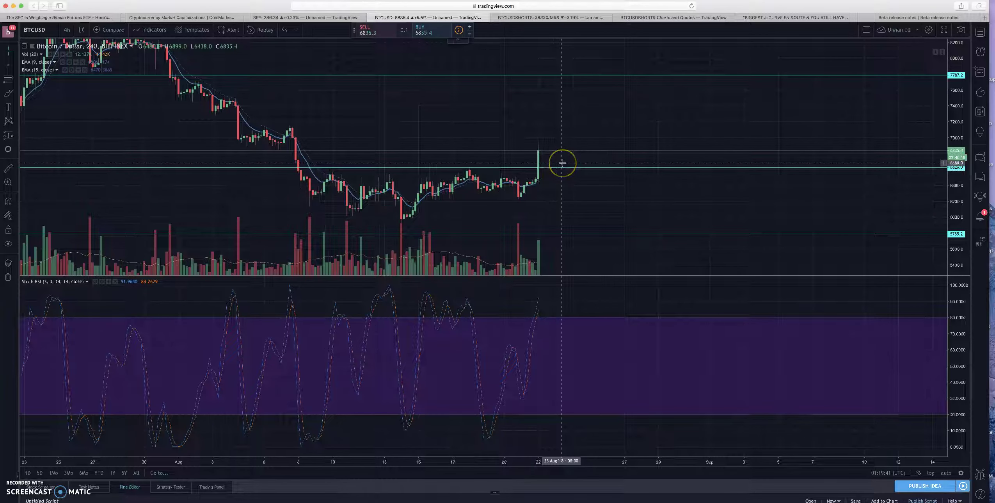
{"action": "left_click", "coordinate": [578, 176]}
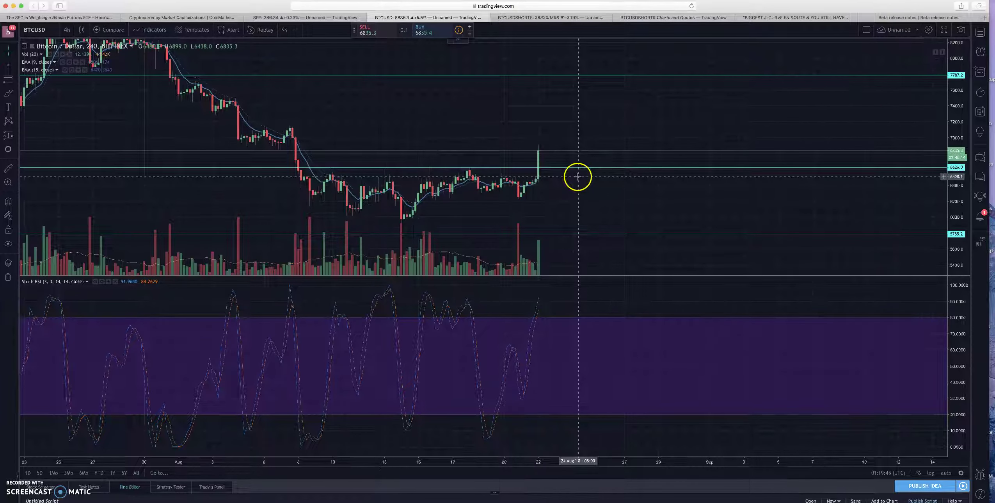
{"action": "left_click", "coordinate": [541, 18]}
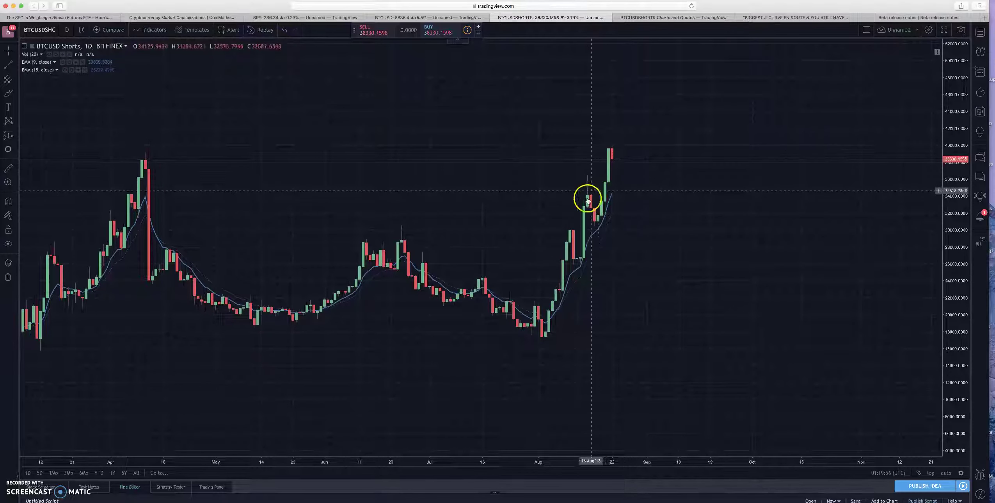
{"action": "scroll", "coordinate": [627, 241], "scroll_direction": "down", "scroll_amount": 1}
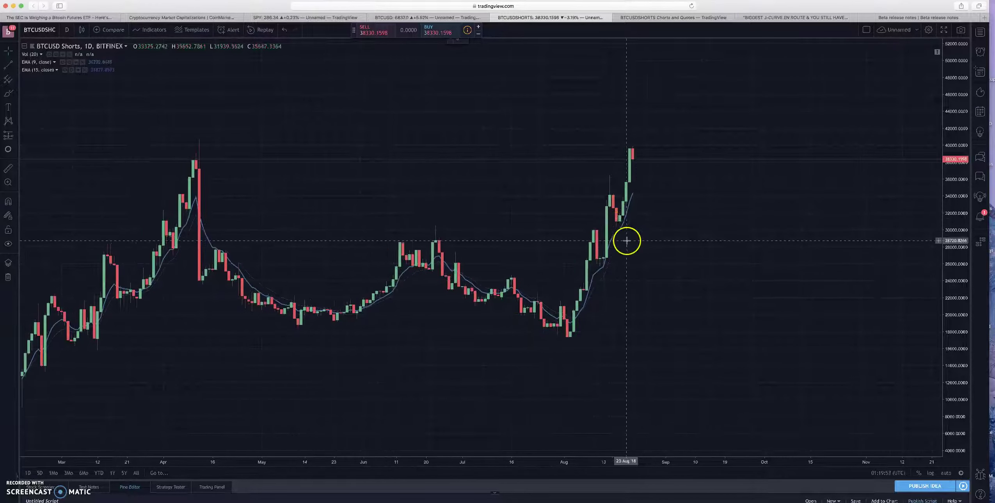
{"action": "left_click", "coordinate": [631, 152]}
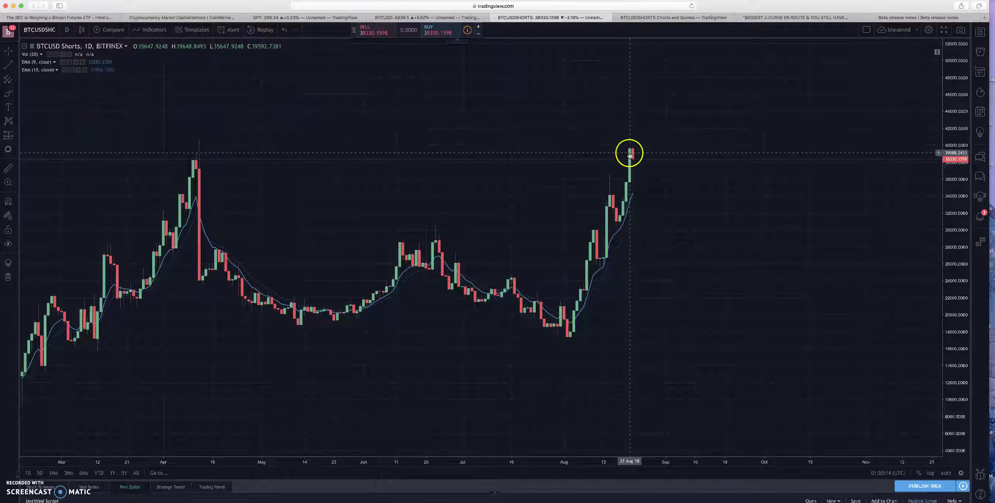
{"action": "left_click", "coordinate": [631, 167]}
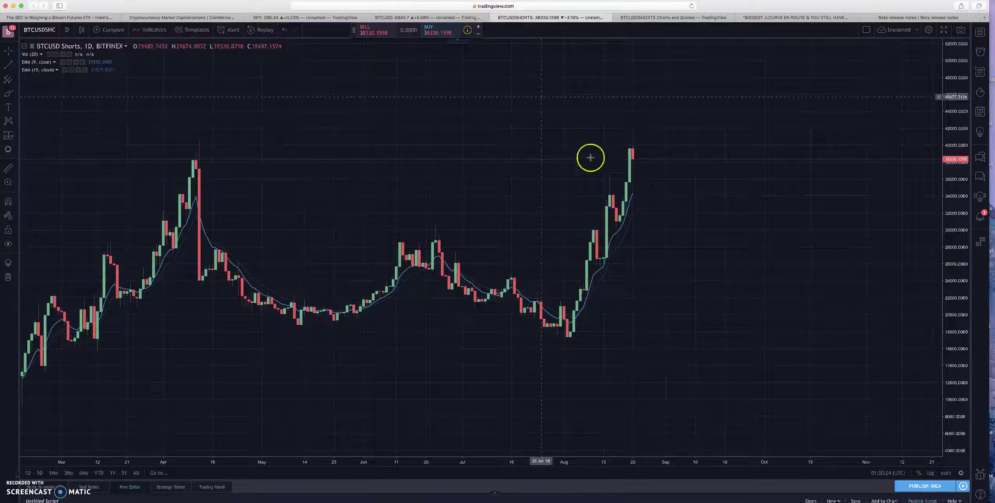
{"action": "left_click", "coordinate": [419, 19]}
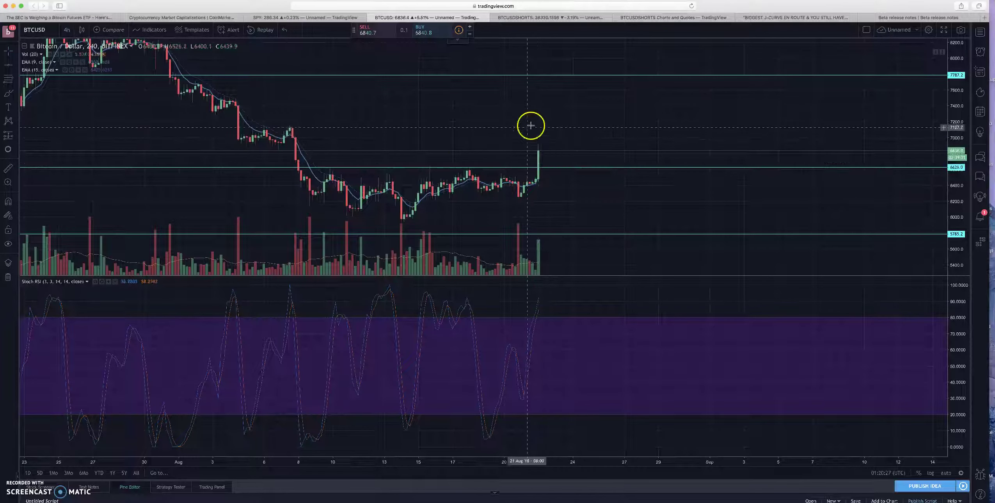
{"action": "left_click_drag", "start_coordinate": [572, 146], "coordinate": [547, 142]}
{"action": "left_click", "coordinate": [533, 144]}
{"action": "left_click", "coordinate": [491, 138]}
{"action": "left_click", "coordinate": [518, 155]}
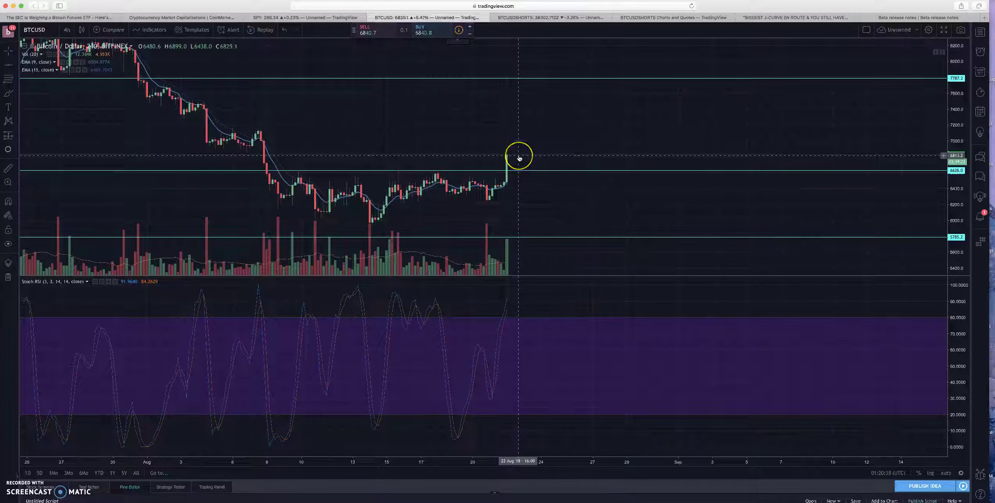
{"action": "left_click", "coordinate": [537, 156]}
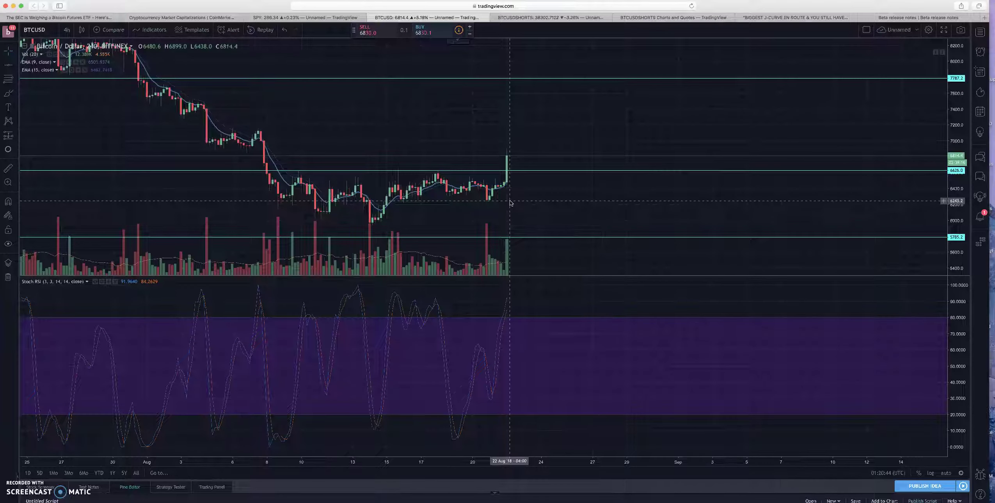
{"action": "left_click", "coordinate": [633, 216]}
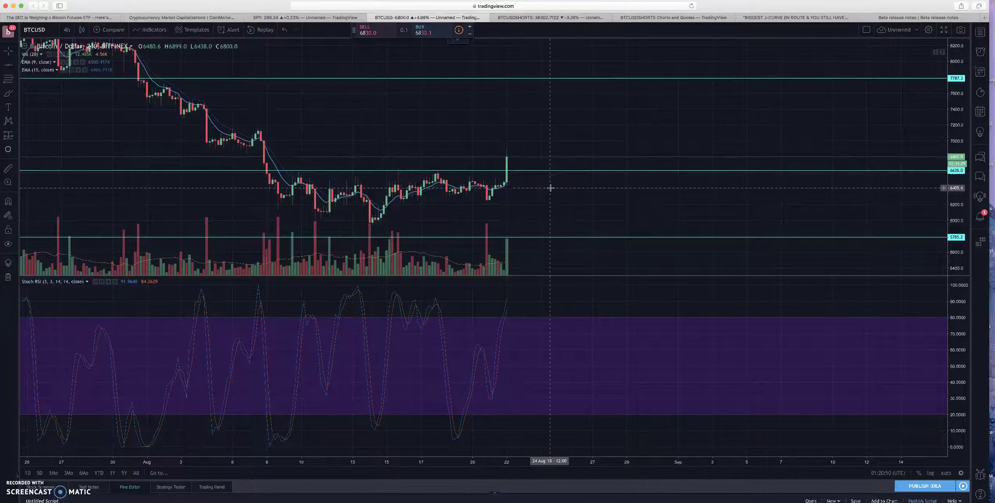
{"action": "left_click", "coordinate": [545, 187]}
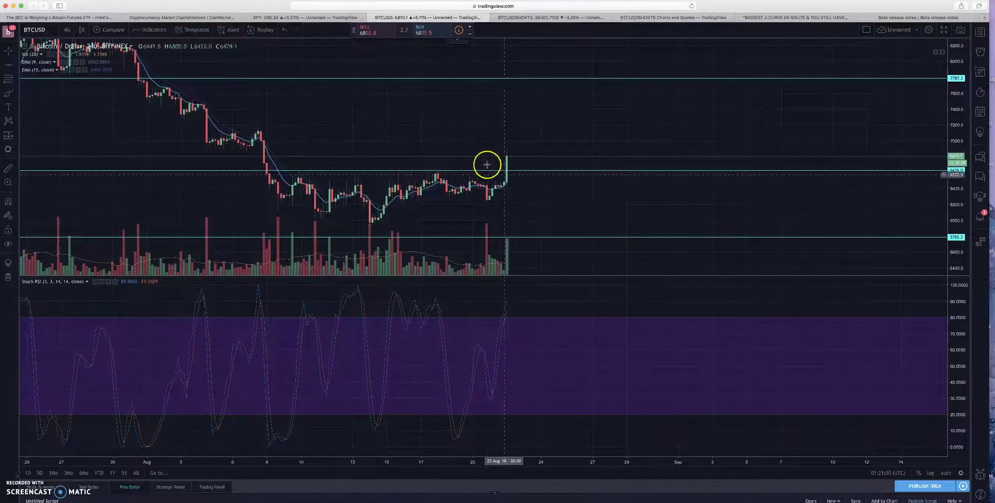
Zoom out and pan the 4h chart to frame mid-July through the latest candle near 6795
{"action": "scroll", "coordinate": [478, 164], "scroll_direction": "down", "scroll_amount": 3}
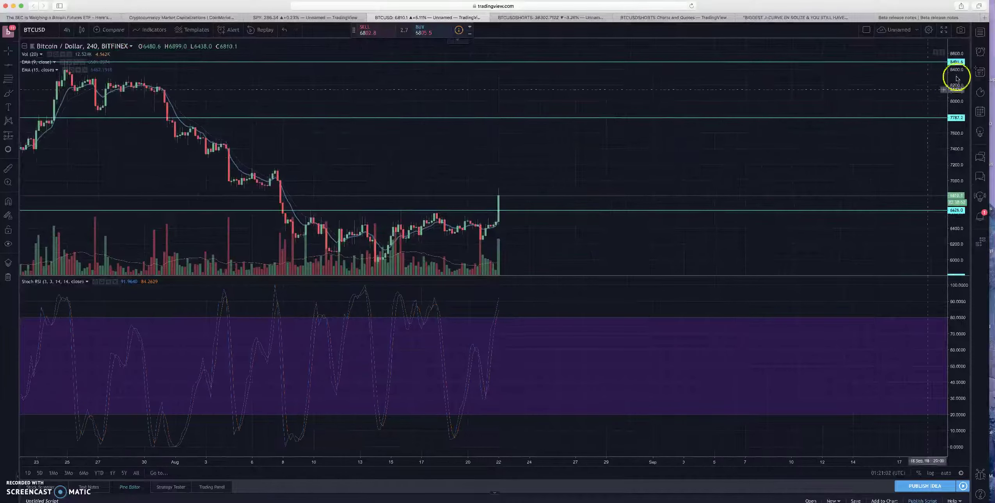
{"action": "left_click_drag", "start_coordinate": [561, 188], "coordinate": [573, 155]}
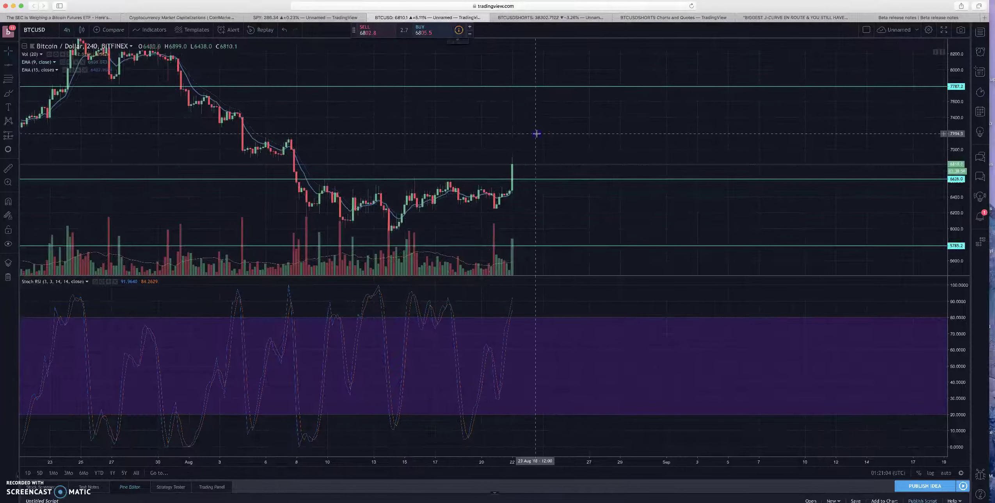
{"action": "left_click_drag", "start_coordinate": [484, 173], "coordinate": [484, 156]}
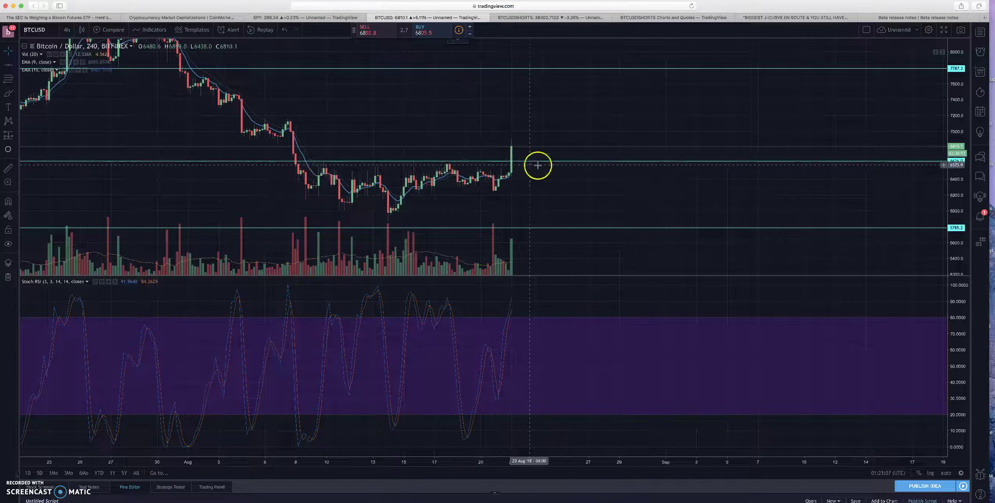
{"action": "left_click_drag", "start_coordinate": [360, 155], "coordinate": [340, 172]}
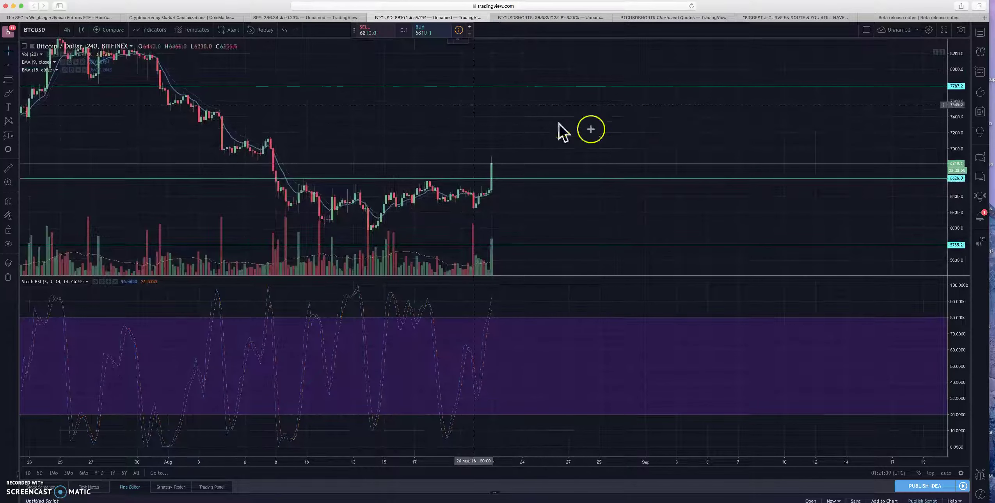
{"action": "scroll", "coordinate": [393, 142], "scroll_direction": "down", "scroll_amount": 2}
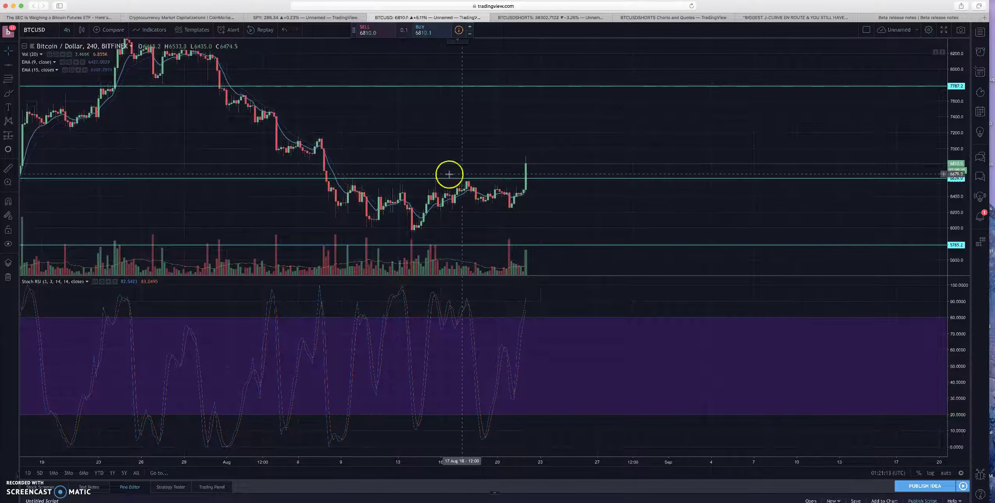
{"action": "left_click_drag", "start_coordinate": [475, 181], "coordinate": [450, 188]}
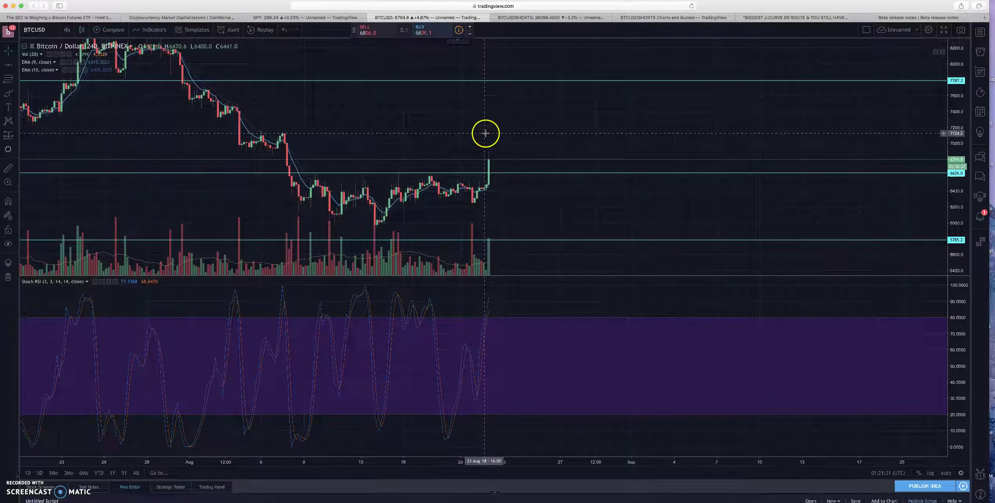
{"action": "scroll", "coordinate": [486, 140], "scroll_direction": "down", "scroll_amount": 2}
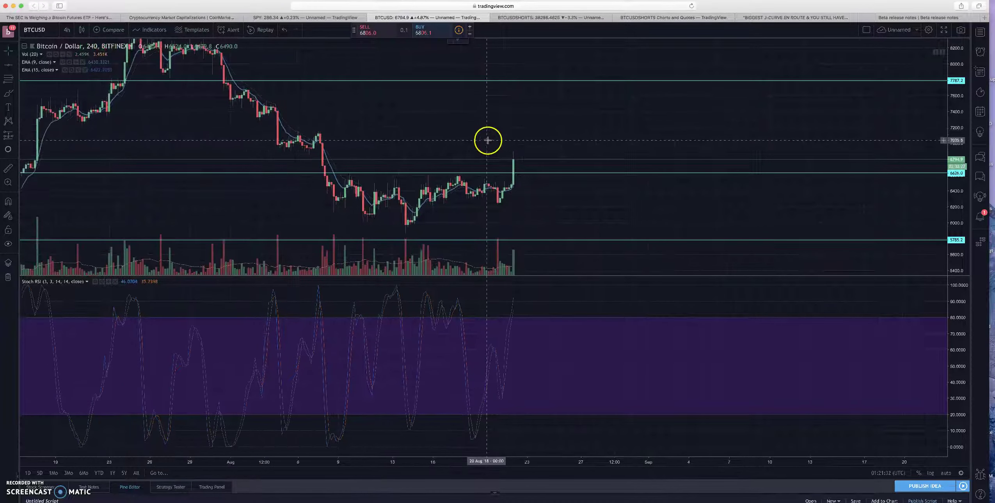
Switch the BTCUSD chart to 1-day candles and compress the price scale to fit them
{"action": "left_click", "coordinate": [70, 35]}
{"action": "left_click", "coordinate": [92, 182]}
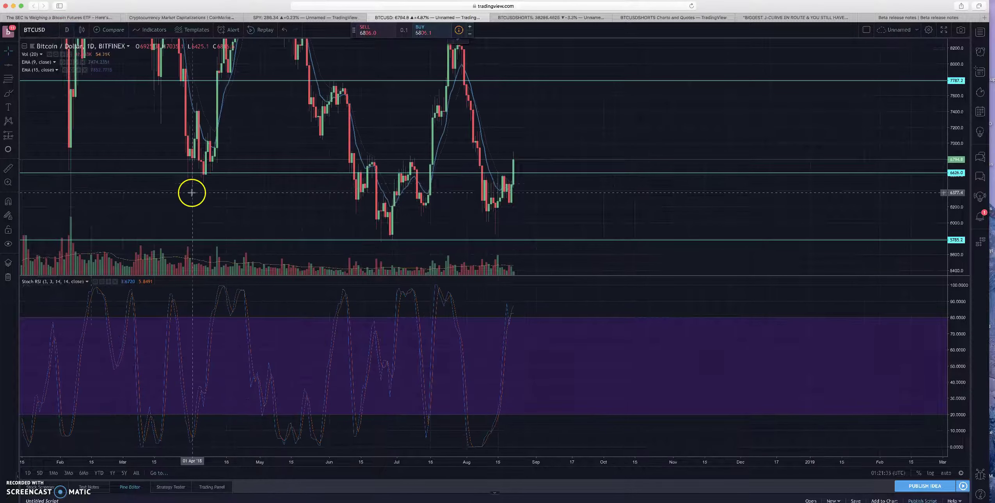
{"action": "scroll", "coordinate": [363, 153], "scroll_direction": "up", "scroll_amount": 3}
{"action": "left_click_drag", "start_coordinate": [362, 153], "coordinate": [662, 117]}
{"action": "left_click_drag", "start_coordinate": [960, 76], "coordinate": [959, 117]}
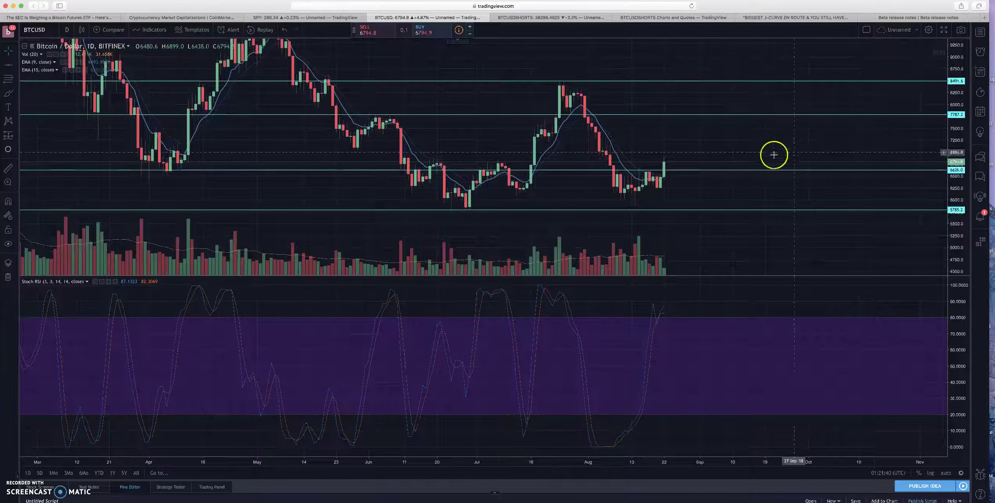
Pan and rescale the daily chart to show history back to January, checking the latest candle
{"action": "left_click_drag", "start_coordinate": [754, 158], "coordinate": [700, 145]}
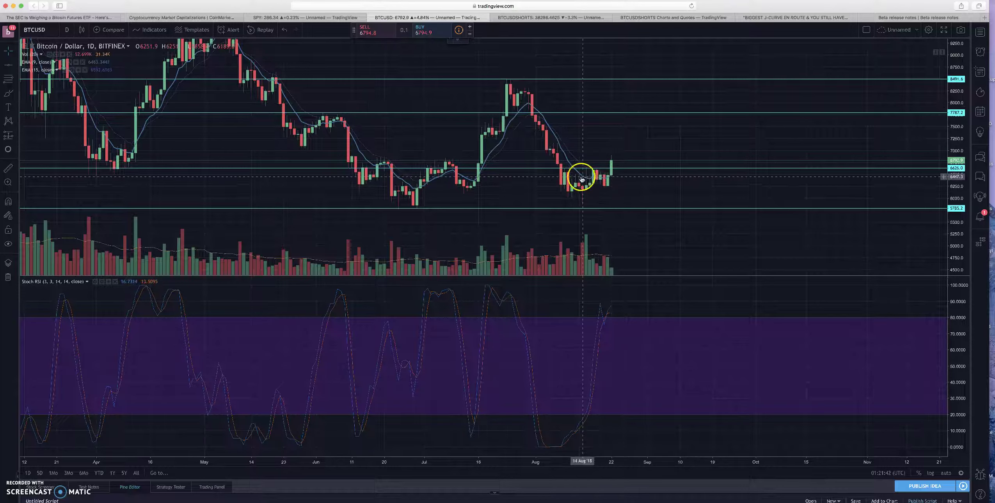
{"action": "left_click_drag", "start_coordinate": [638, 133], "coordinate": [547, 135]}
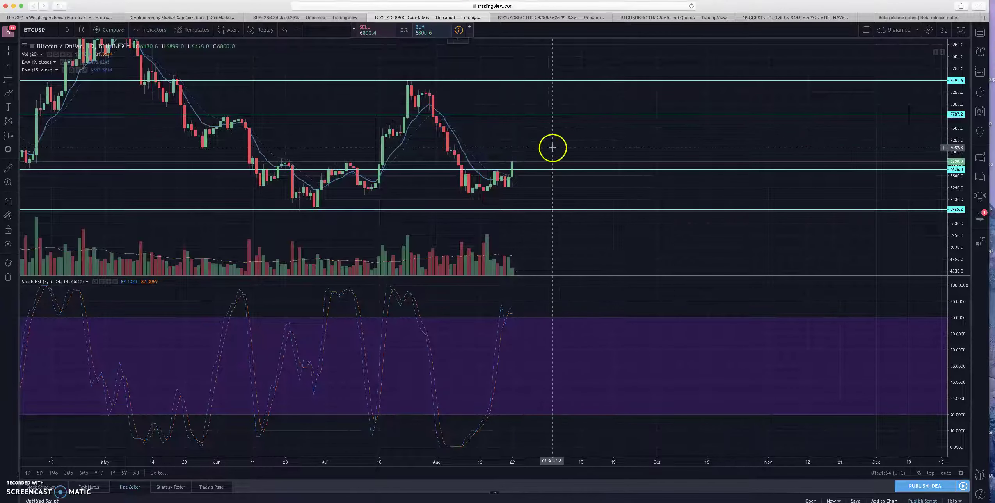
{"action": "left_click_drag", "start_coordinate": [551, 149], "coordinate": [520, 146]}
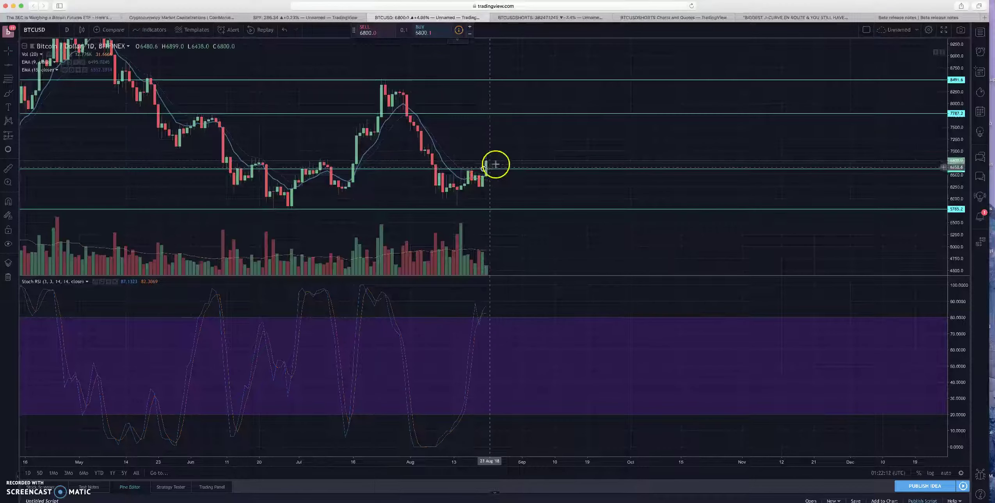
{"action": "scroll", "coordinate": [491, 165], "scroll_direction": "right", "scroll_amount": 3}
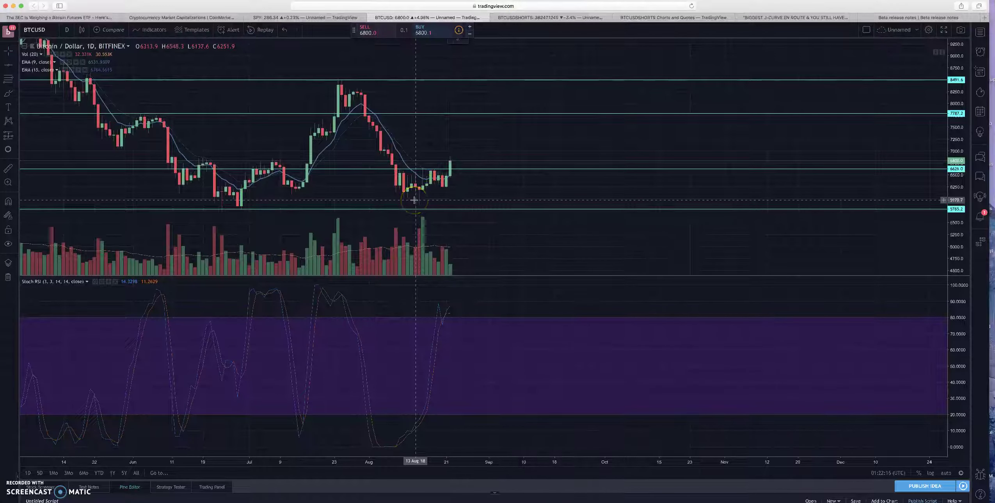
{"action": "left_click", "coordinate": [433, 172]}
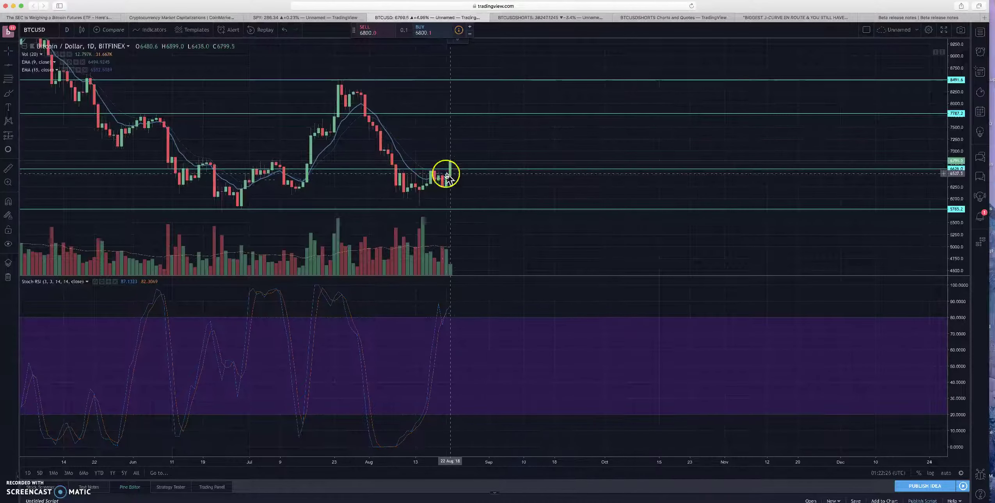
{"action": "left_click_drag", "start_coordinate": [507, 193], "coordinate": [455, 171]}
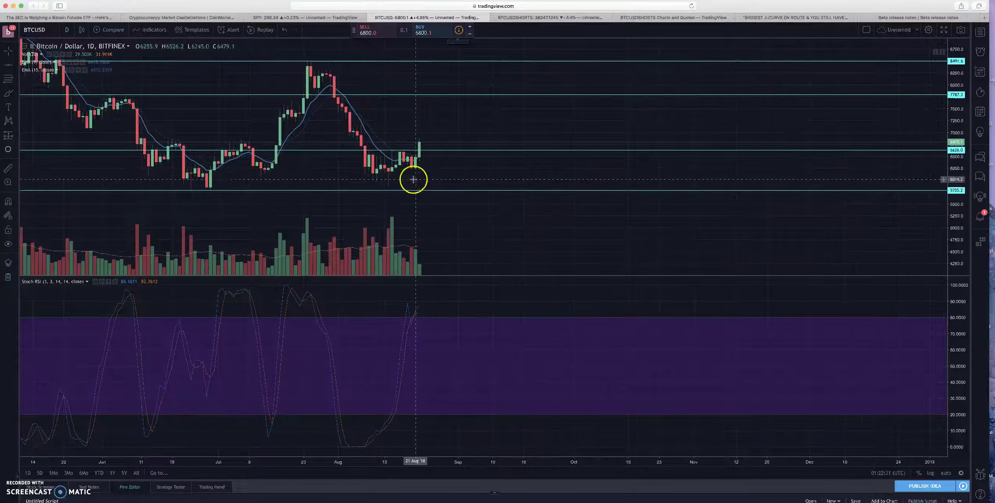
{"action": "scroll", "coordinate": [436, 184], "scroll_direction": "down", "scroll_amount": 4}
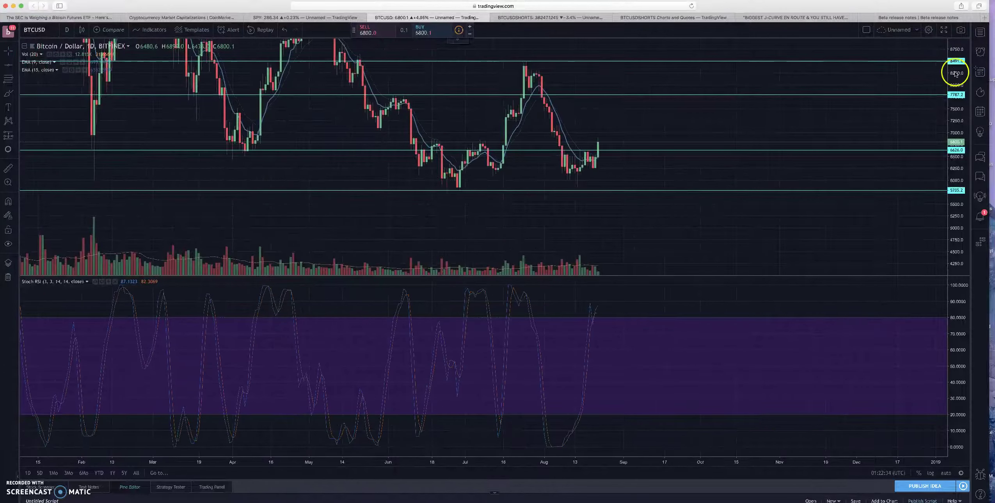
{"action": "left_click_drag", "start_coordinate": [958, 76], "coordinate": [958, 117]}
Rescale the price axis and pan the daily chart onto the mid-April to August candles near 6626
{"action": "left_click_drag", "start_coordinate": [563, 93], "coordinate": [573, 93]}
{"action": "left_click_drag", "start_coordinate": [956, 44], "coordinate": [948, 180]}
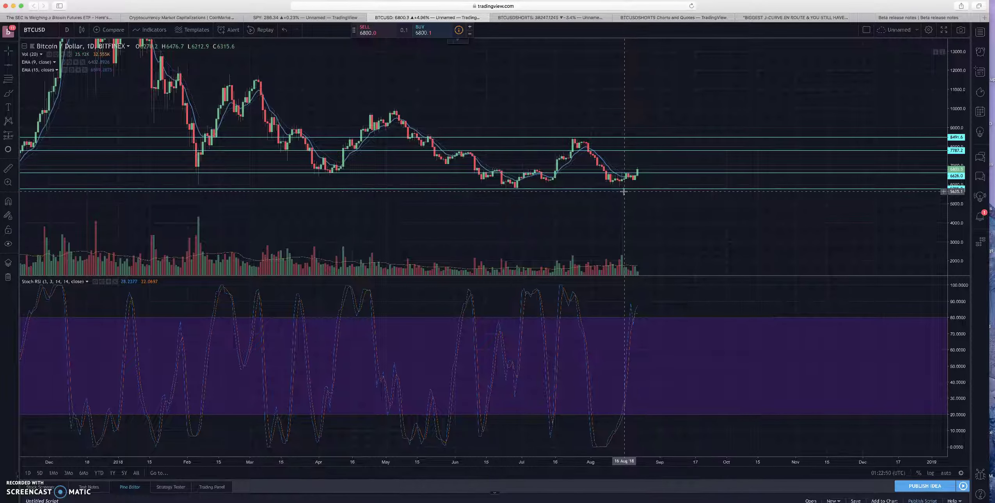
{"action": "left_click_drag", "start_coordinate": [676, 180], "coordinate": [560, 150]}
{"action": "left_click", "coordinate": [961, 183]}
{"action": "left_click_drag", "start_coordinate": [955, 208], "coordinate": [956, 174]}
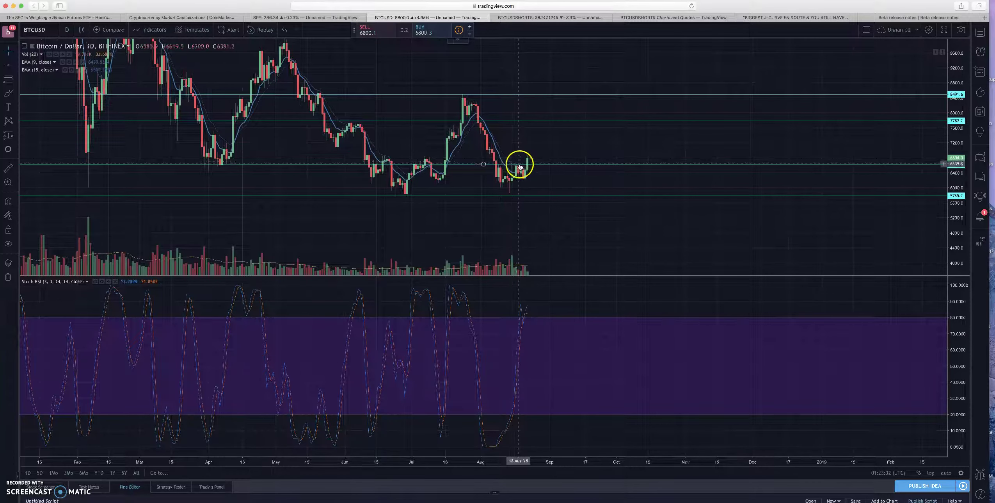
{"action": "left_click_drag", "start_coordinate": [520, 167], "coordinate": [524, 147]}
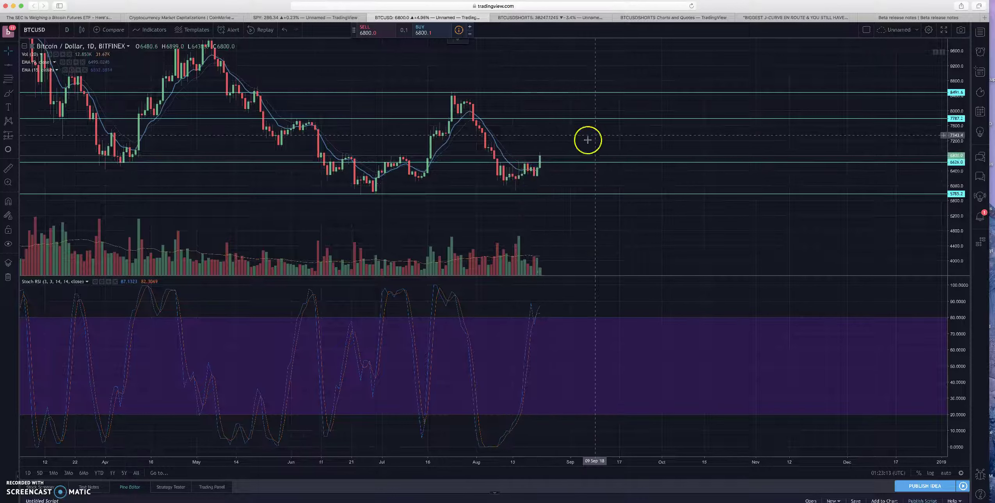
{"action": "scroll", "coordinate": [577, 142], "scroll_direction": "right", "scroll_amount": 5}
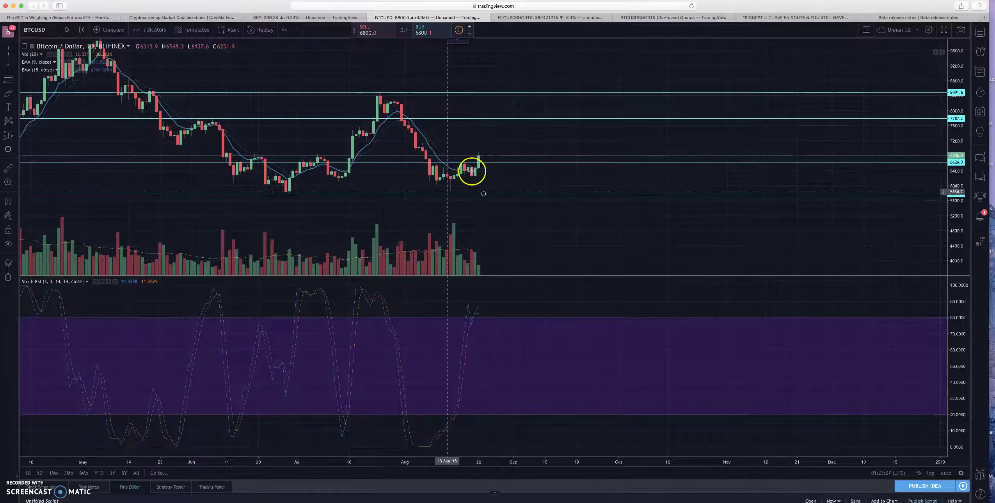
{"action": "scroll", "coordinate": [540, 204], "scroll_direction": "down", "scroll_amount": 3}
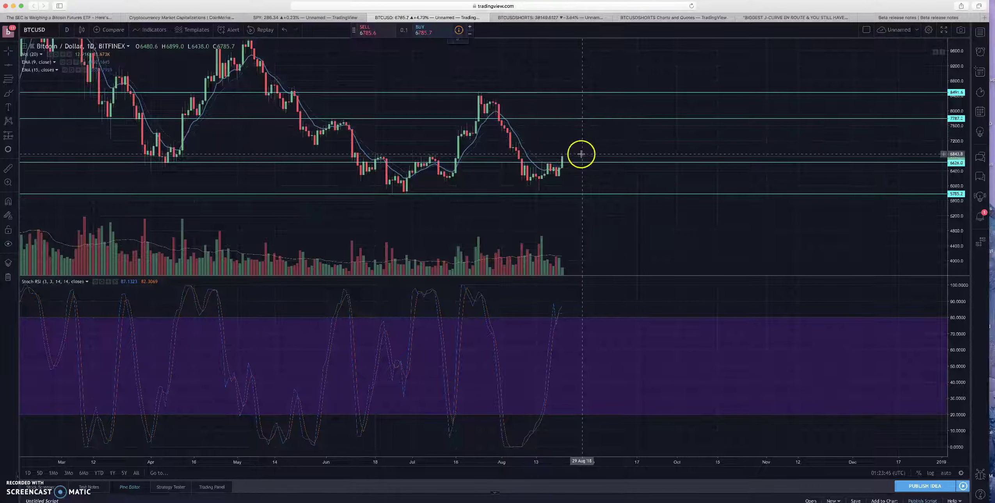
{"action": "scroll", "coordinate": [579, 150], "scroll_direction": "up", "scroll_amount": 3}
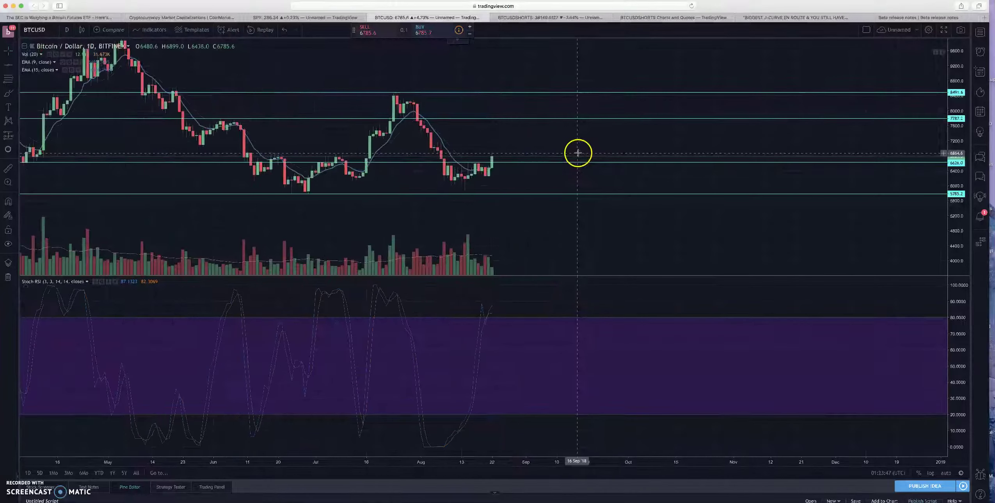
Set the BTCUSD chart back to 4-hour candles, then view the BTCUSD Shorts chart
{"action": "left_click", "coordinate": [68, 30]}
{"action": "left_click", "coordinate": [94, 164]}
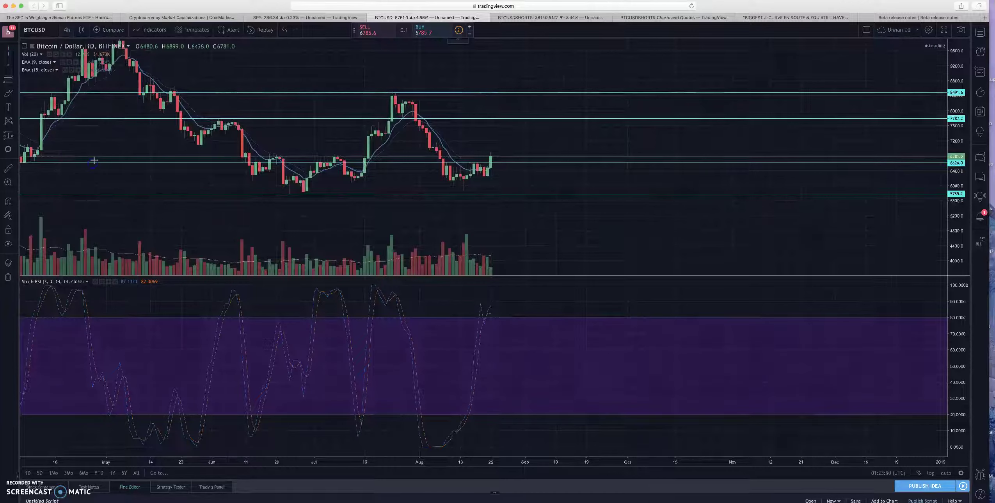
{"action": "left_click", "coordinate": [562, 18]}
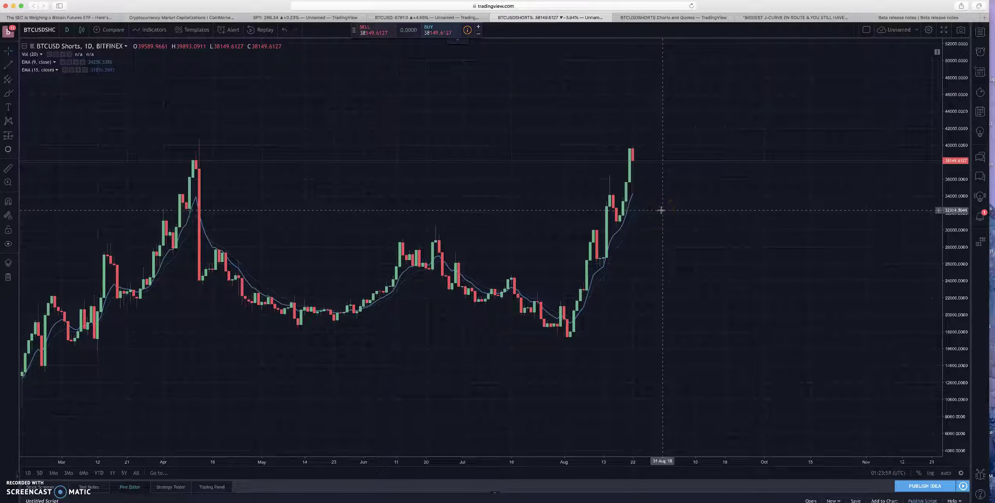
{"action": "scroll", "coordinate": [655, 192], "scroll_direction": "up", "scroll_amount": 1}
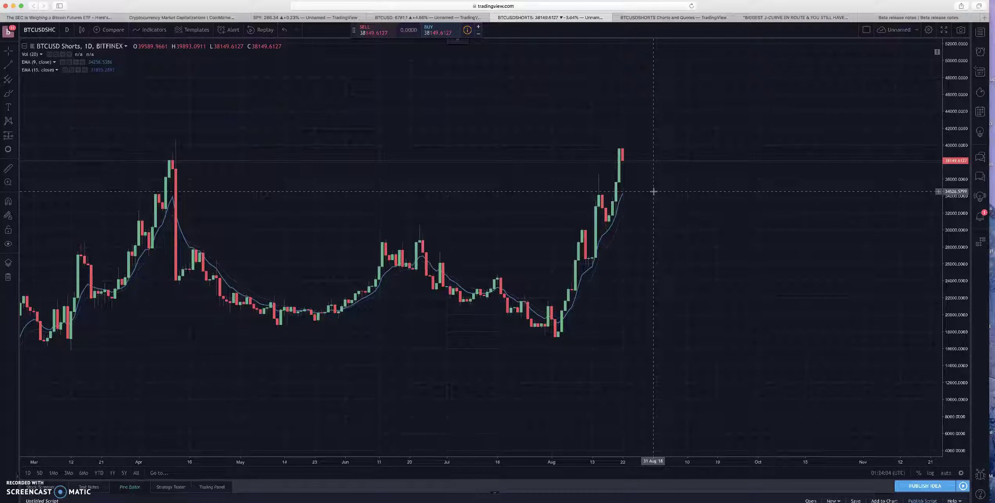
Return to the BTCUSD 4h chart after briefly comparing it with the BTCUSD Shorts daily chart
{"action": "left_click", "coordinate": [428, 18]}
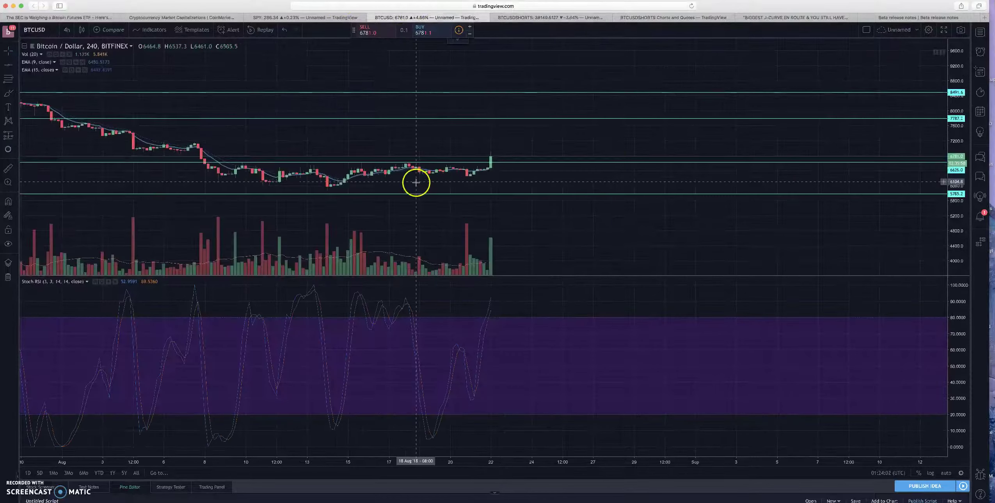
{"action": "scroll", "coordinate": [417, 183], "scroll_direction": "up", "scroll_amount": 4}
{"action": "scroll", "coordinate": [545, 182], "scroll_direction": "right", "scroll_amount": 5}
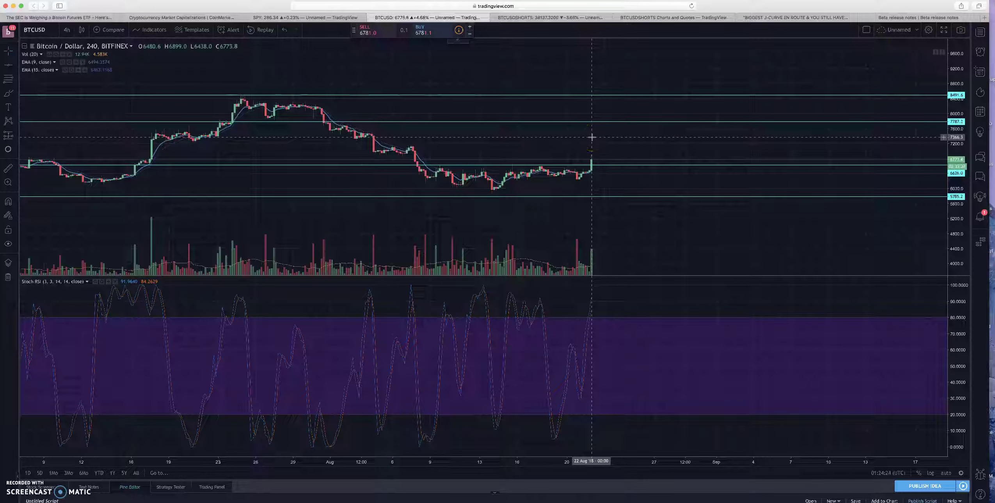
{"action": "left_click", "coordinate": [543, 18]}
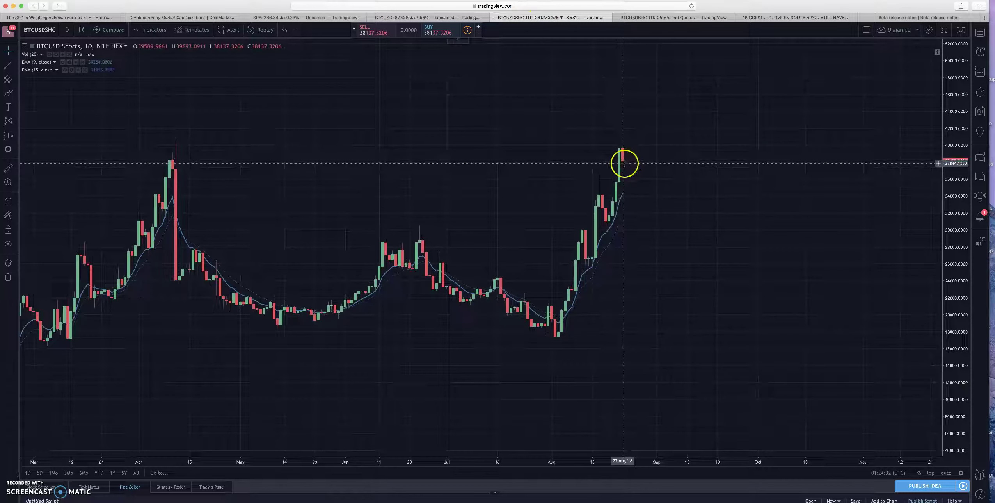
{"action": "left_click", "coordinate": [434, 17]}
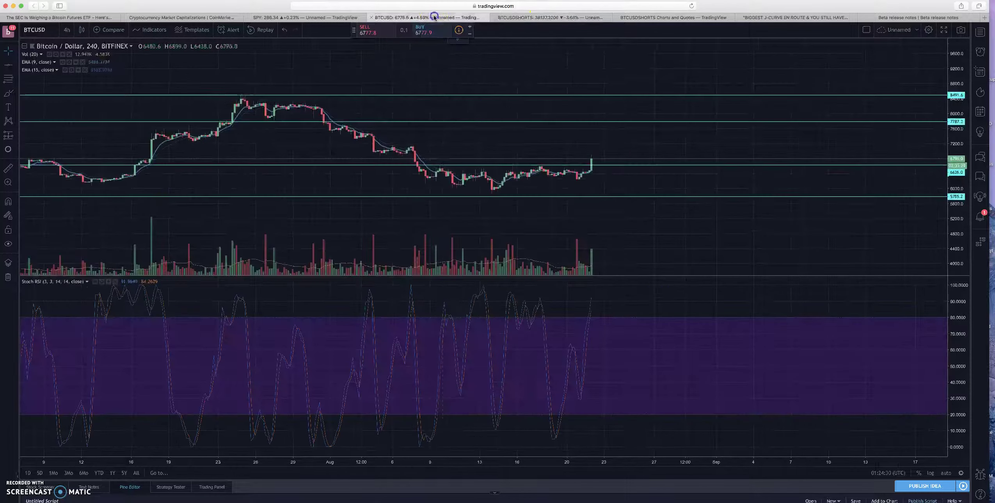
Pan the chart and stretch the price scale to frame the July–August price action
{"action": "left_click_drag", "start_coordinate": [619, 183], "coordinate": [555, 200]}
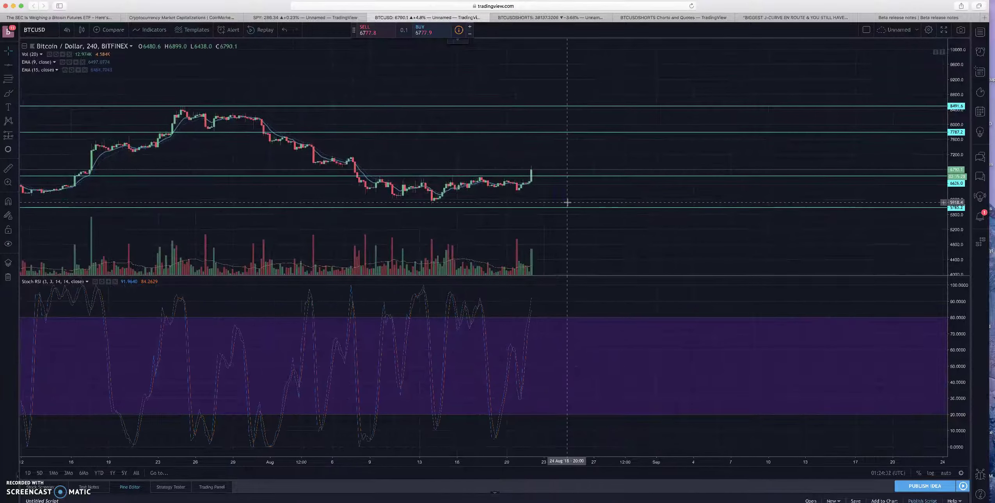
{"action": "left_click_drag", "start_coordinate": [952, 257], "coordinate": [456, 138]}
{"action": "scroll", "coordinate": [394, 147], "scroll_direction": "up", "scroll_amount": 2}
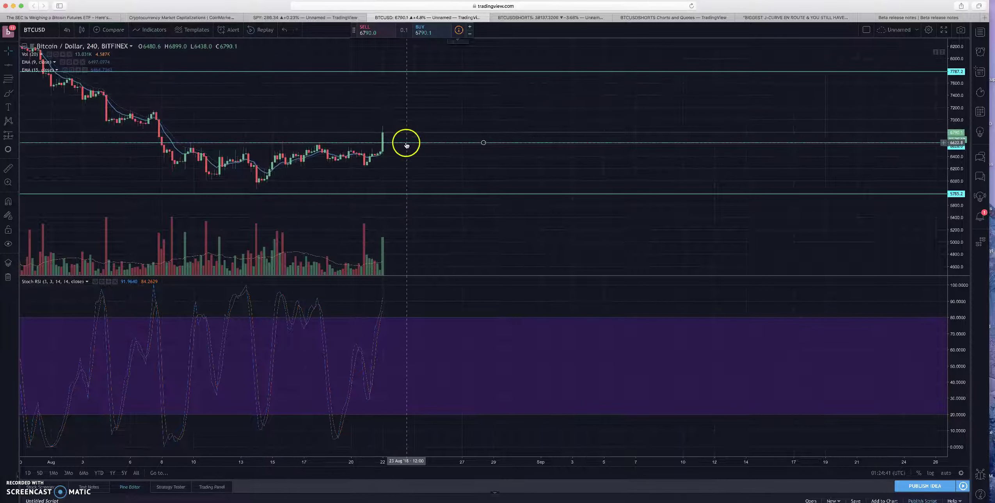
{"action": "left_click_drag", "start_coordinate": [407, 145], "coordinate": [507, 151]}
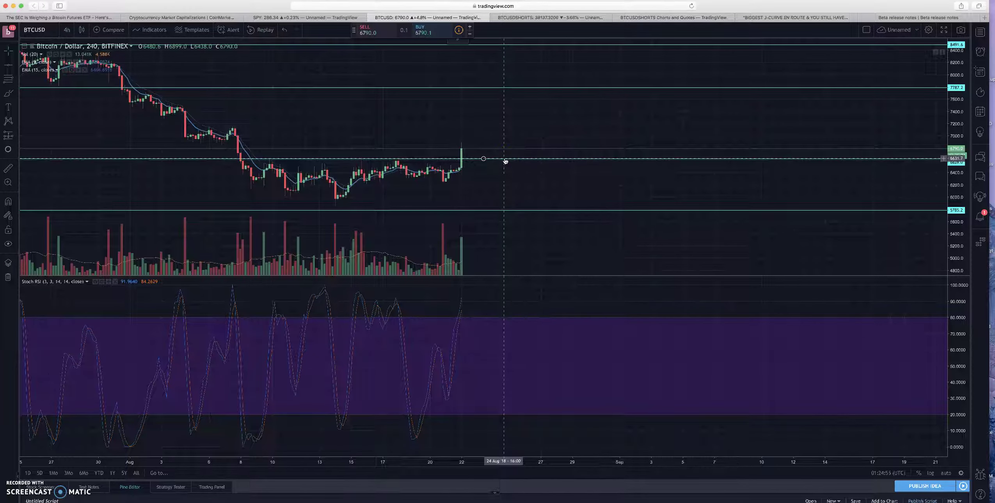
{"action": "left_click_drag", "start_coordinate": [455, 74], "coordinate": [489, 75]}
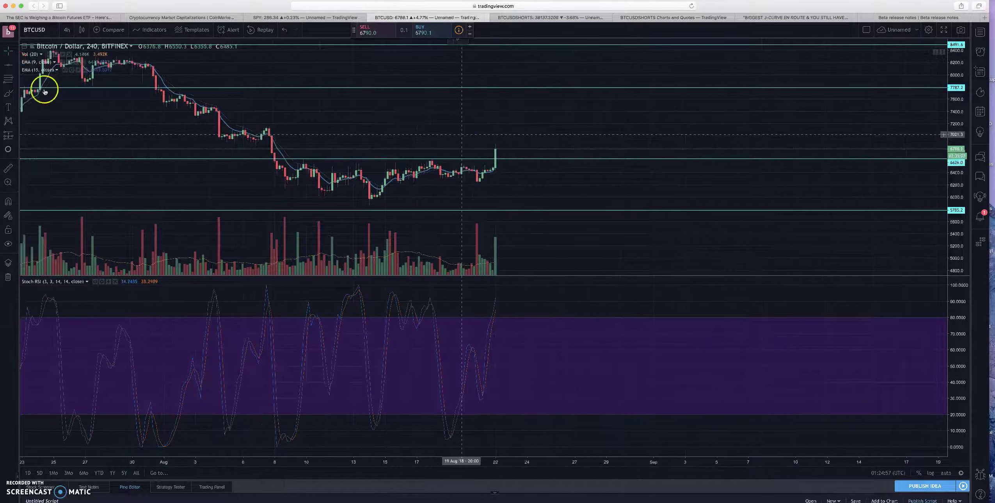
Draw a Fibonacci retracement from the 14 Aug low 5871.7 to the 6899.9 high and inspect its levels
{"action": "left_click", "coordinate": [369, 205]}
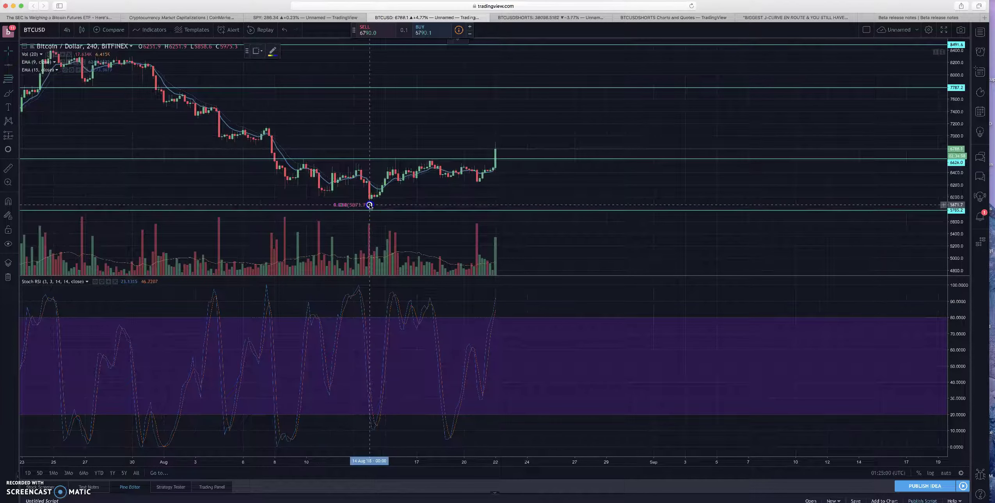
{"action": "left_click", "coordinate": [601, 142]}
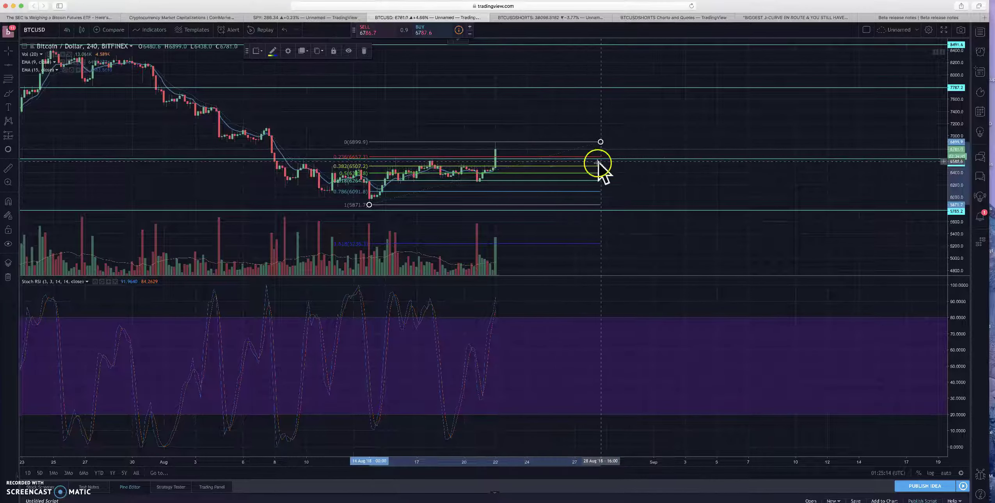
{"action": "scroll", "coordinate": [629, 167], "scroll_direction": "right", "scroll_amount": 2}
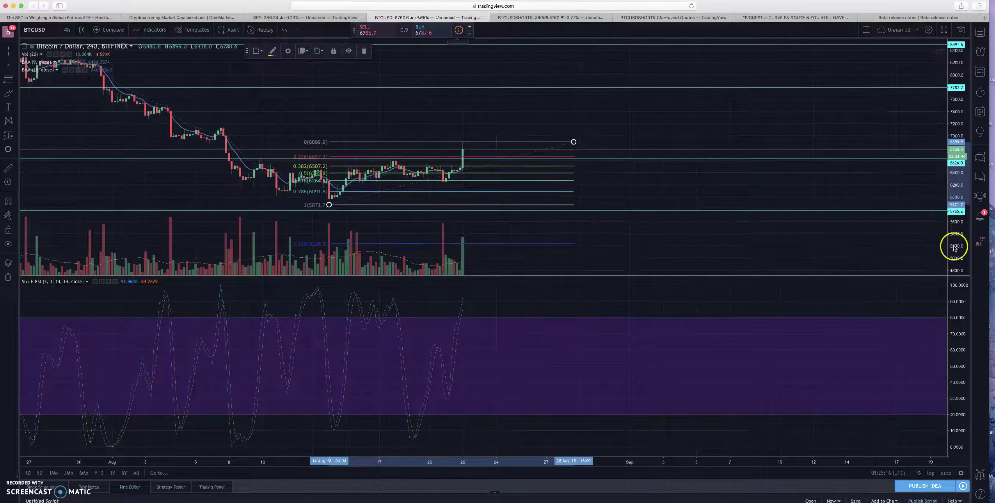
{"action": "left_click_drag", "start_coordinate": [968, 245], "coordinate": [525, 141]}
{"action": "left_click_drag", "start_coordinate": [469, 90], "coordinate": [515, 51]}
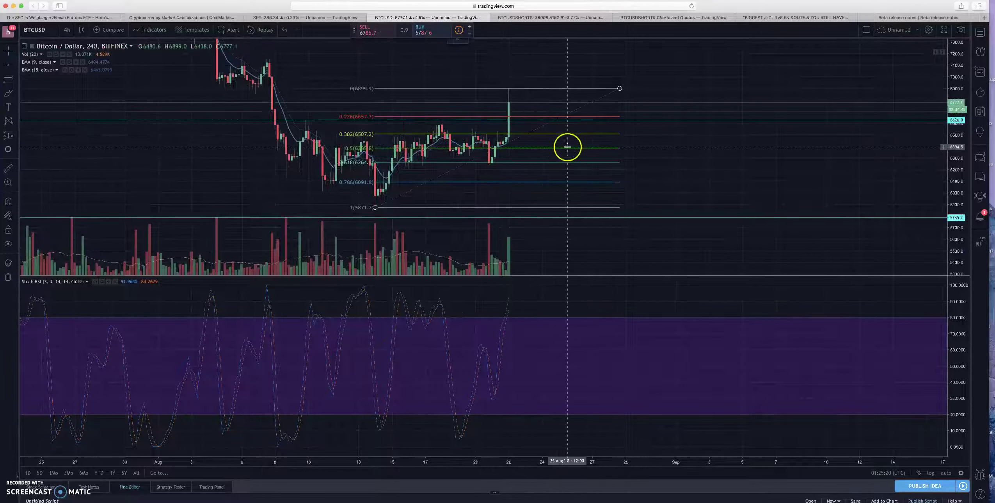
{"action": "scroll", "coordinate": [625, 149], "scroll_direction": "down", "scroll_amount": 1}
{"action": "scroll", "coordinate": [609, 141], "scroll_direction": "up", "scroll_amount": 1}
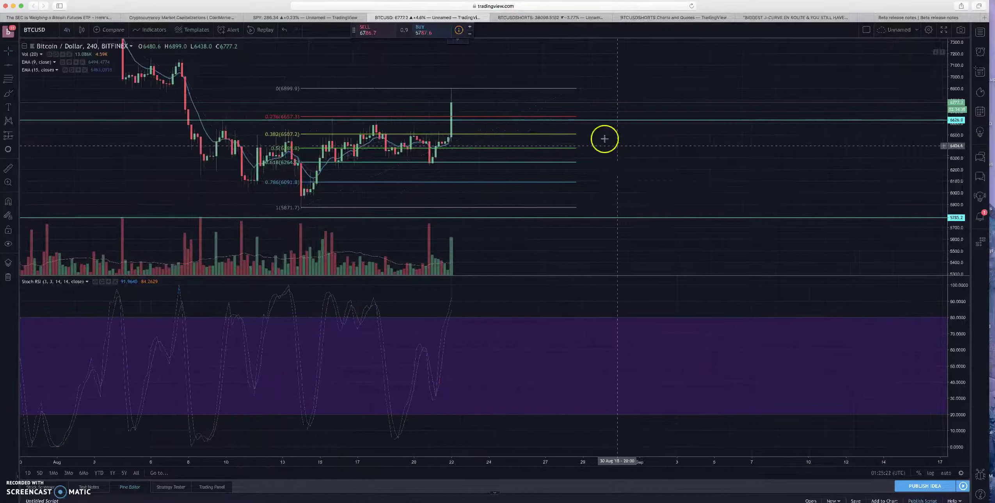
{"action": "left_click_drag", "start_coordinate": [504, 69], "coordinate": [599, 80]}
{"action": "left_click_drag", "start_coordinate": [584, 136], "coordinate": [565, 138]}
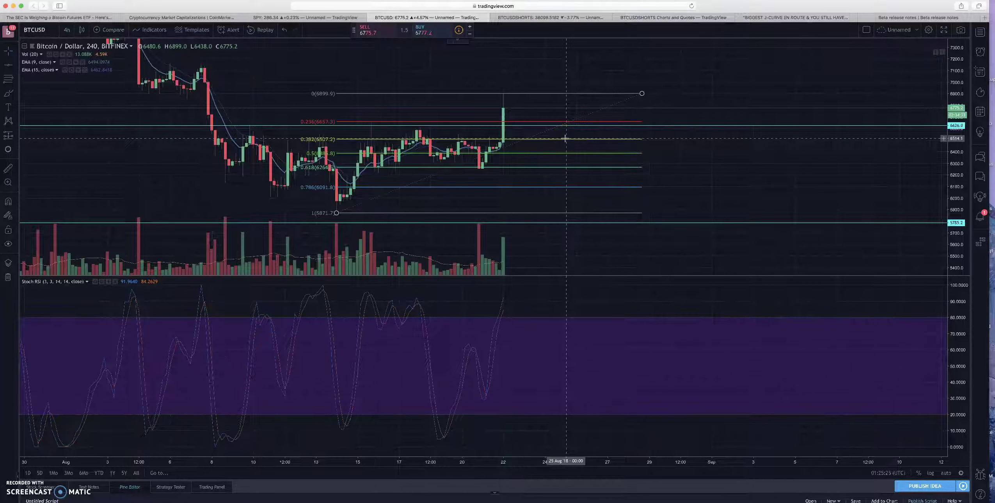
{"action": "left_click", "coordinate": [568, 131]}
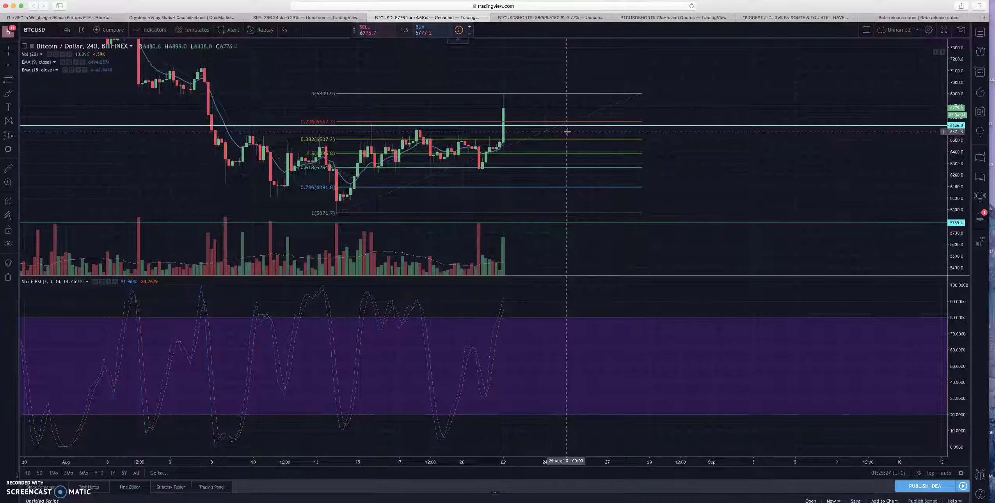
Glance at the BTCUSD Shorts chart, then return and centre the latest BTCUSD candles
{"action": "left_click", "coordinate": [551, 19]}
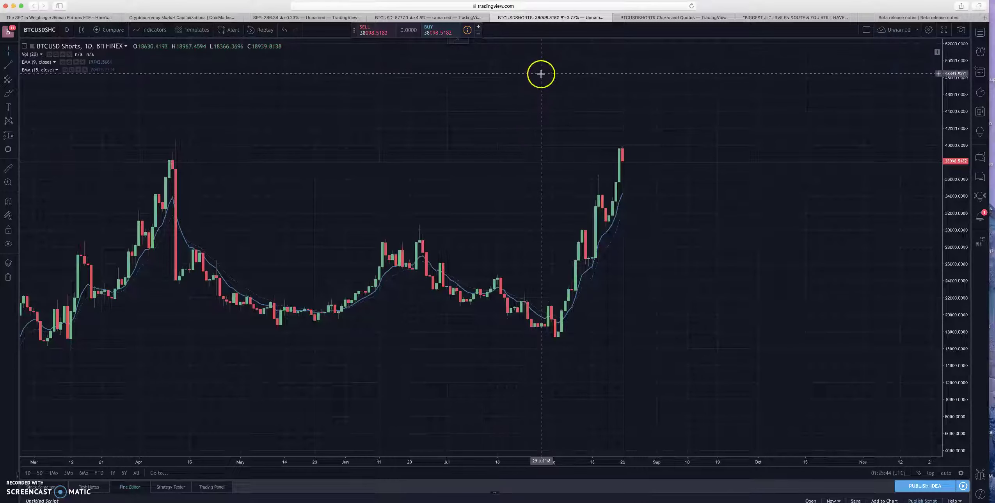
{"action": "left_click", "coordinate": [440, 18]}
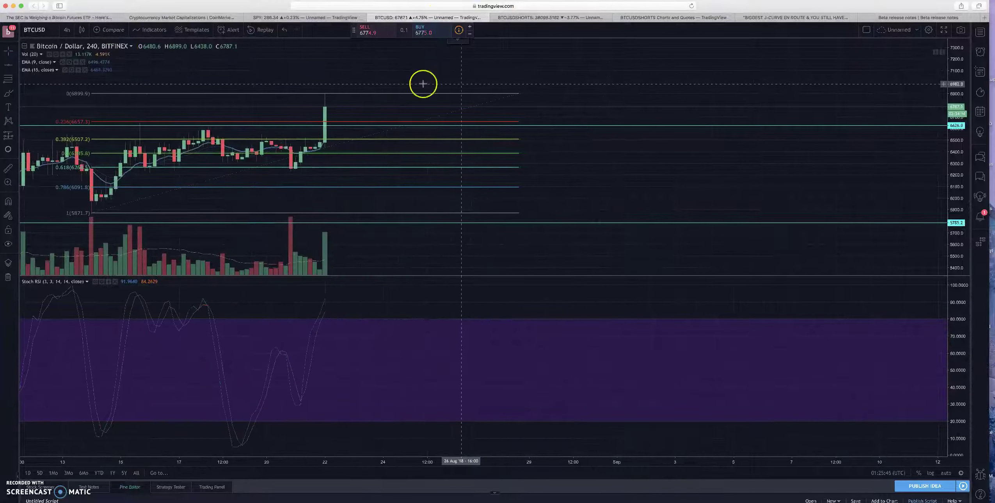
{"action": "left_click_drag", "start_coordinate": [391, 82], "coordinate": [518, 91]}
Select the Fibonacci retracement and the cyan horizontal price line, then pan the chart left and down
{"action": "left_click", "coordinate": [458, 161]}
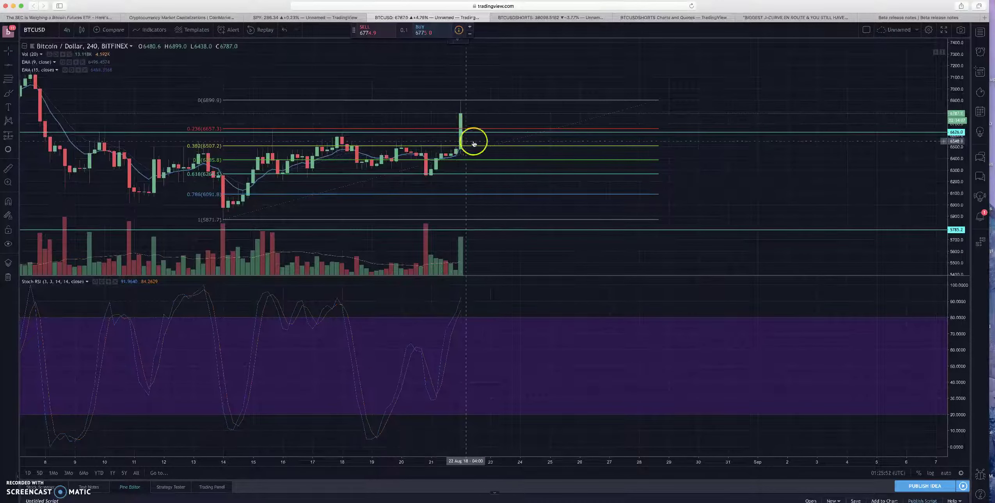
{"action": "scroll", "coordinate": [445, 117], "scroll_direction": "down", "scroll_amount": 2}
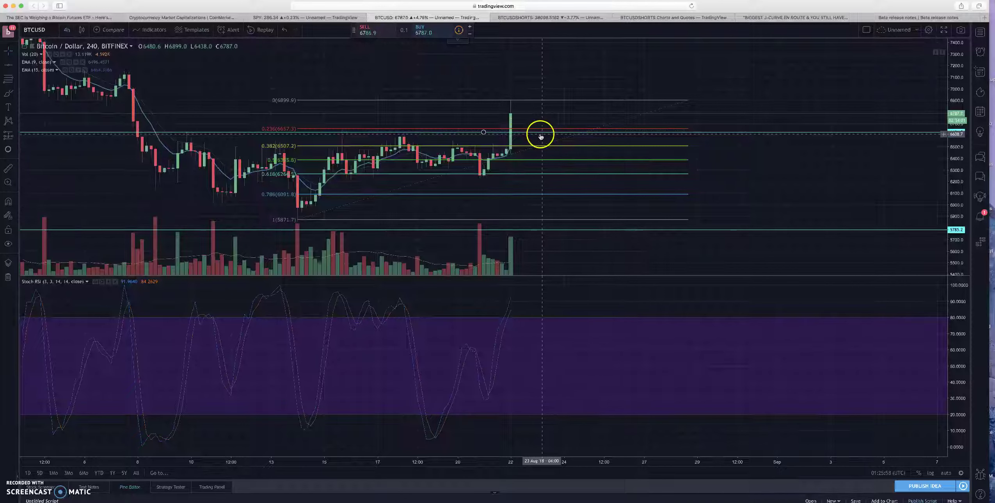
{"action": "left_click", "coordinate": [555, 140]}
{"action": "left_click", "coordinate": [535, 119]}
{"action": "left_click", "coordinate": [648, 132]}
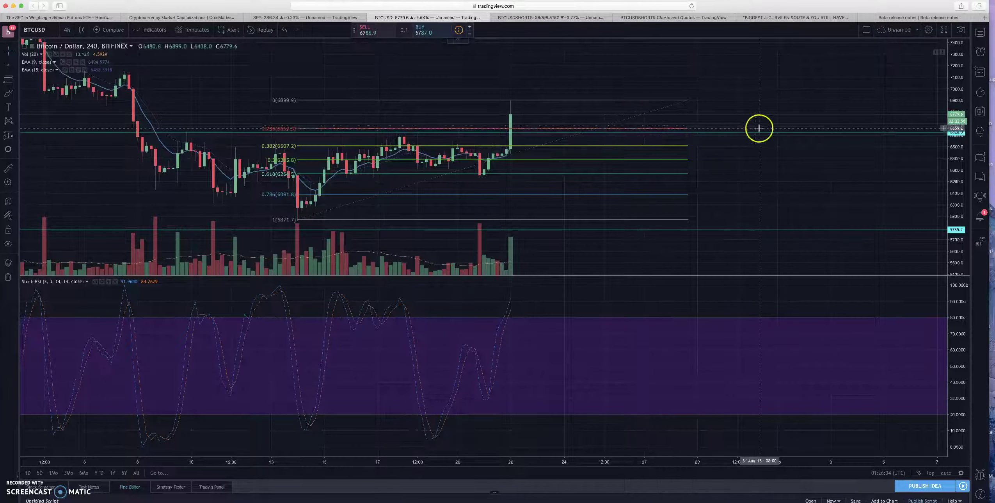
{"action": "scroll", "coordinate": [736, 123], "scroll_direction": "down", "scroll_amount": 2}
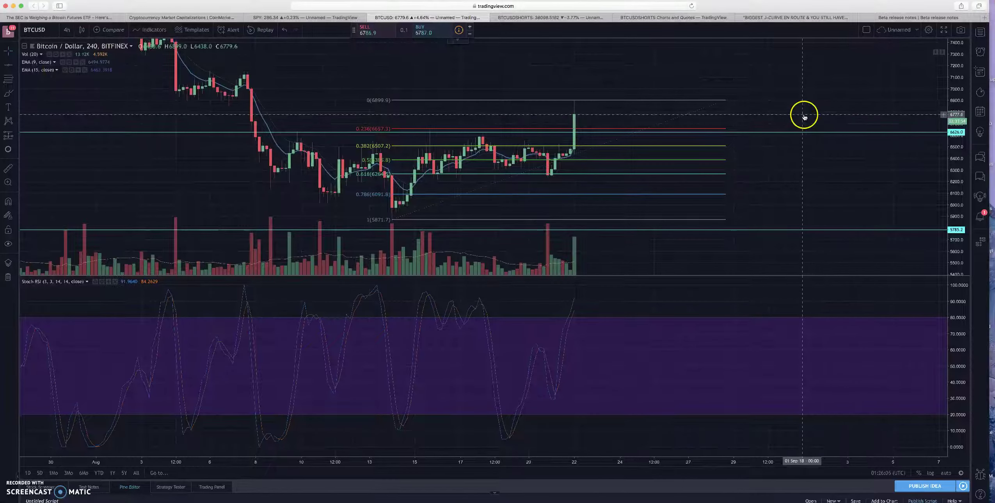
{"action": "scroll", "coordinate": [804, 113], "scroll_direction": "down", "scroll_amount": 1}
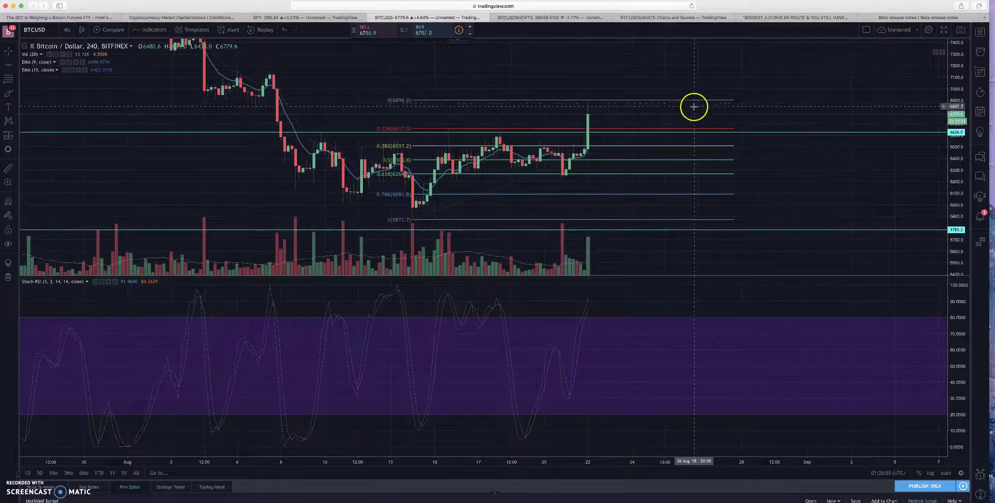
{"action": "left_click_drag", "start_coordinate": [764, 80], "coordinate": [646, 93]}
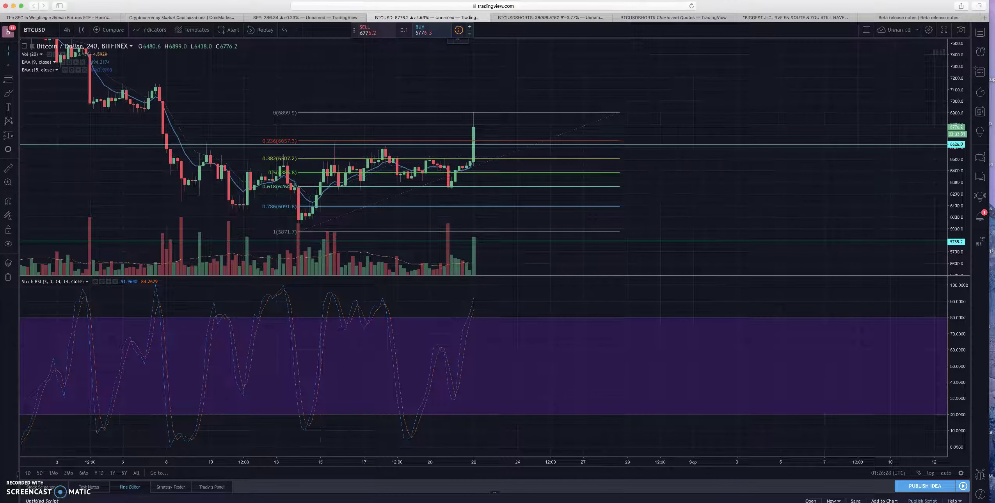
Open the CoinDesk Bitcoin futures ETF article and scroll to its 'Physical' vs futures section
{"action": "left_click", "coordinate": [87, 18]}
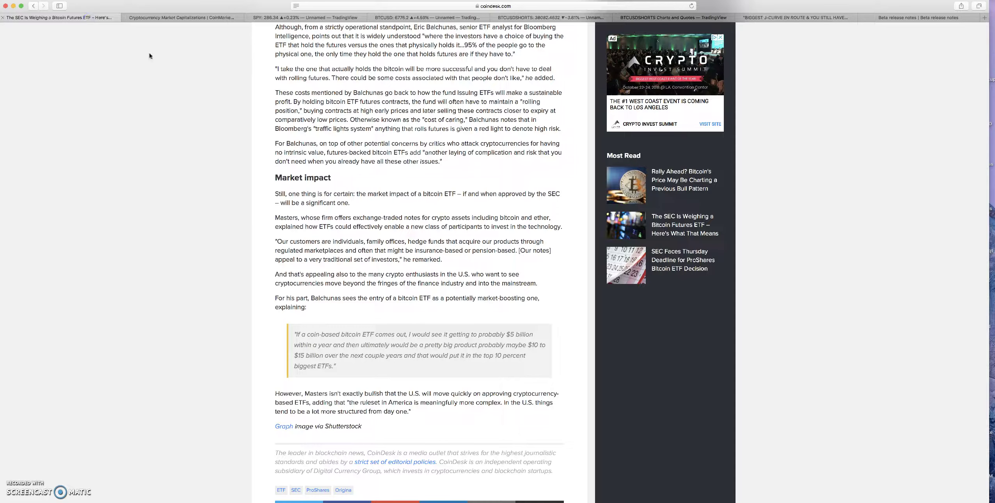
{"action": "scroll", "coordinate": [380, 123], "scroll_direction": "up", "scroll_amount": 20}
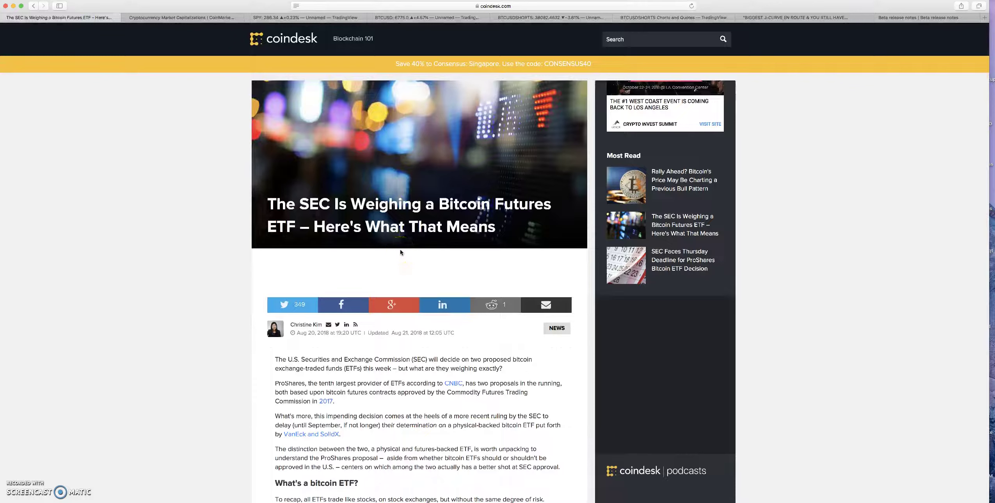
{"action": "scroll", "coordinate": [373, 269], "scroll_direction": "down", "scroll_amount": 5}
{"action": "scroll", "coordinate": [371, 275], "scroll_direction": "down", "scroll_amount": 7}
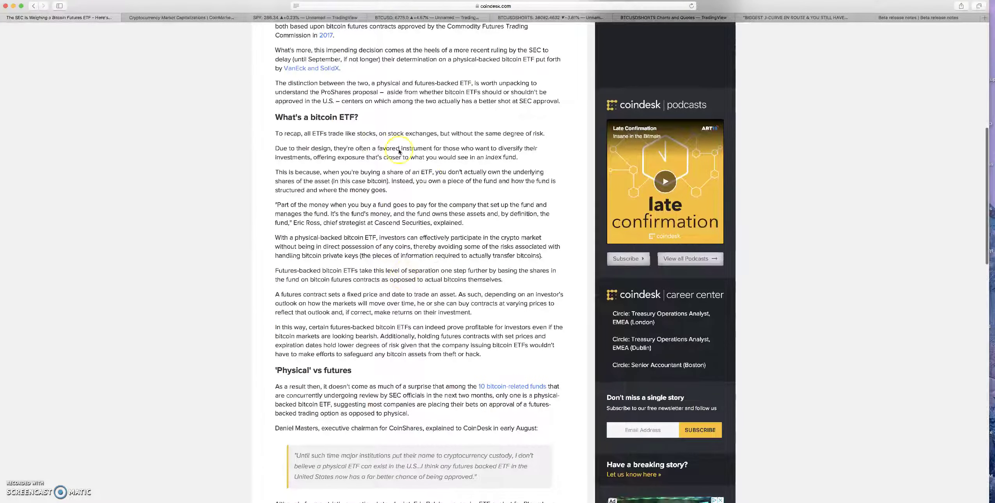
{"action": "scroll", "coordinate": [395, 222], "scroll_direction": "down", "scroll_amount": 7}
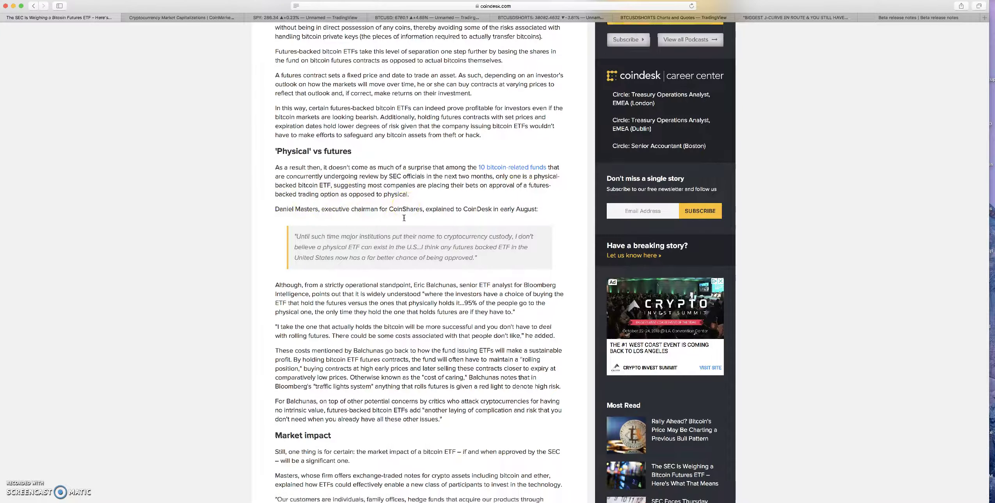
{"action": "scroll", "coordinate": [406, 217], "scroll_direction": "down", "scroll_amount": 5}
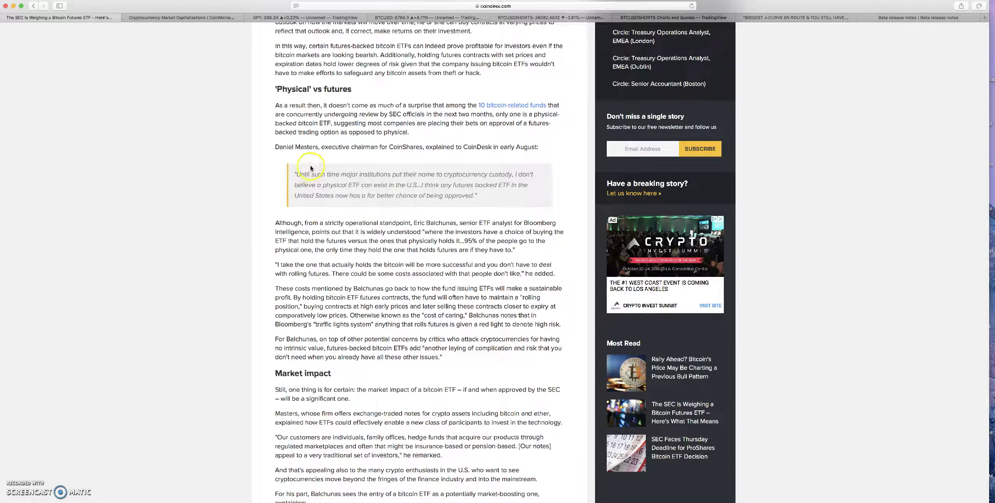
{"action": "scroll", "coordinate": [321, 168], "scroll_direction": "up", "scroll_amount": 2}
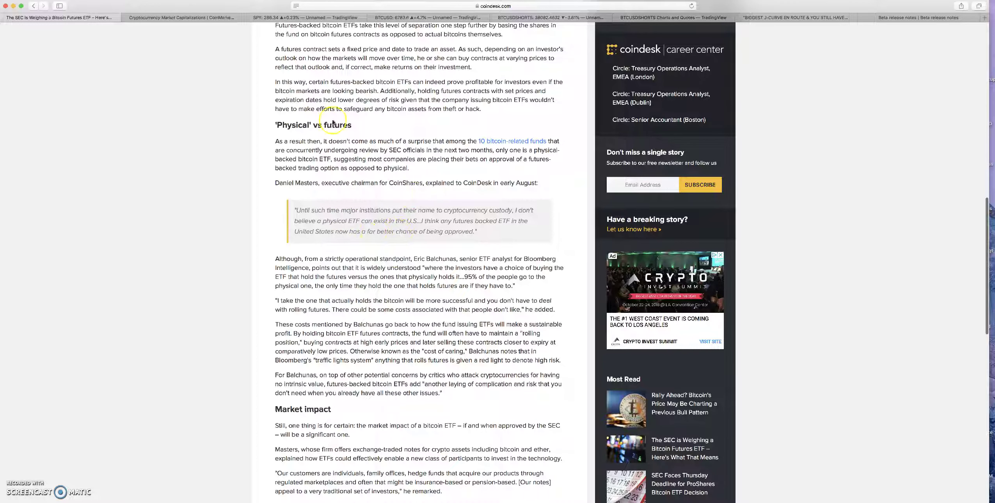
Highlight the 'Physical' vs futures heading, then scroll down to the Market impact section
{"action": "left_click_drag", "start_coordinate": [347, 122], "coordinate": [279, 128]}
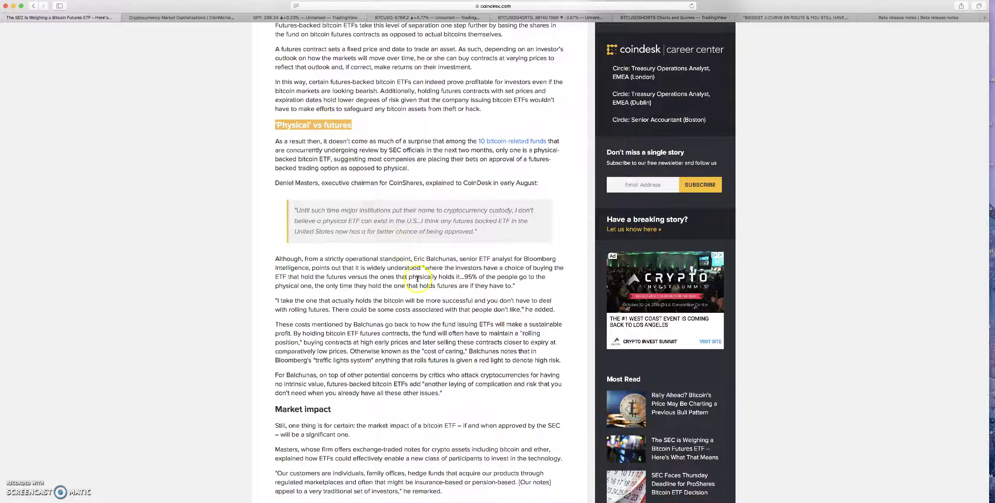
{"action": "scroll", "coordinate": [280, 160], "scroll_direction": "up", "scroll_amount": 6}
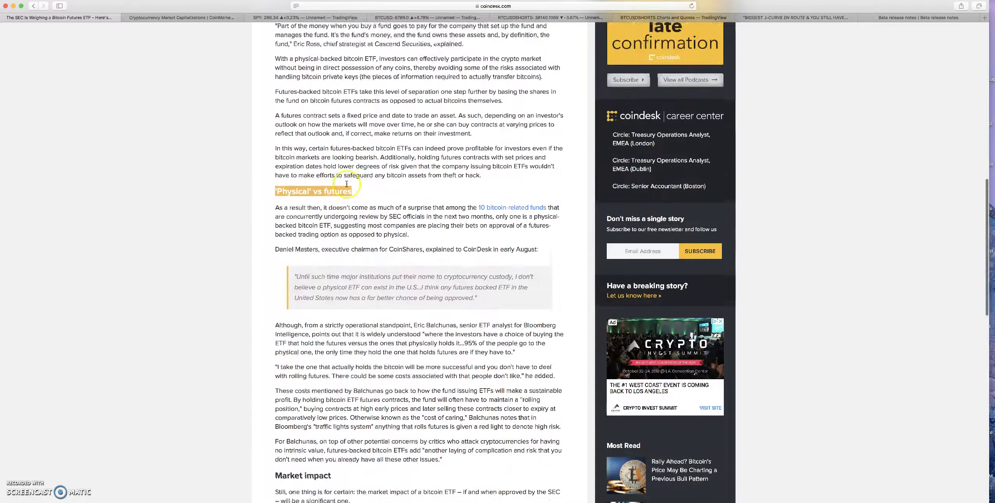
{"action": "scroll", "coordinate": [355, 190], "scroll_direction": "down", "scroll_amount": 5}
{"action": "scroll", "coordinate": [355, 191], "scroll_direction": "down", "scroll_amount": 3}
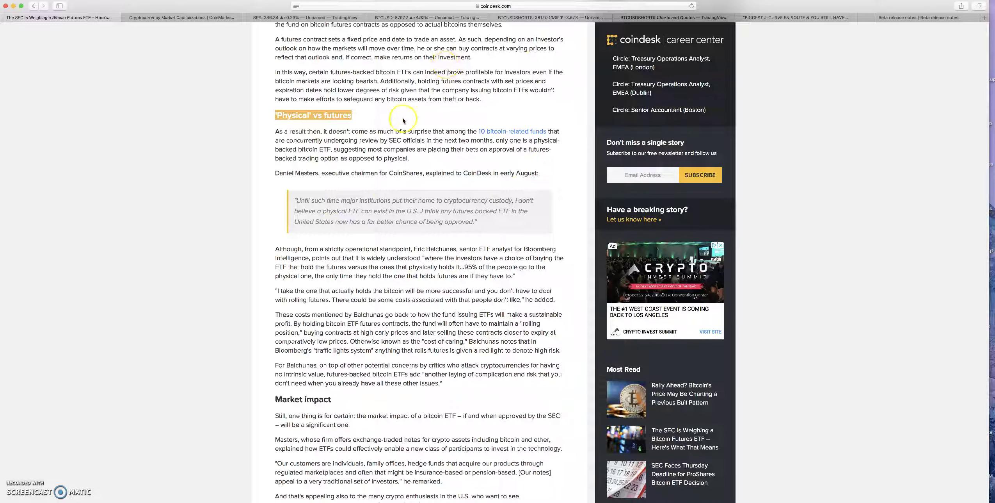
{"action": "scroll", "coordinate": [404, 228], "scroll_direction": "down", "scroll_amount": 2}
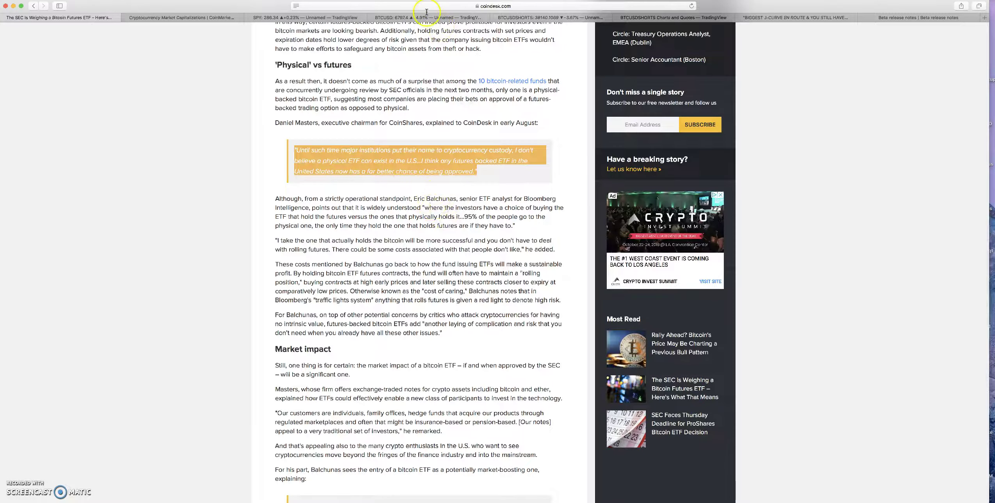
{"action": "scroll", "coordinate": [415, 212], "scroll_direction": "down", "scroll_amount": 5}
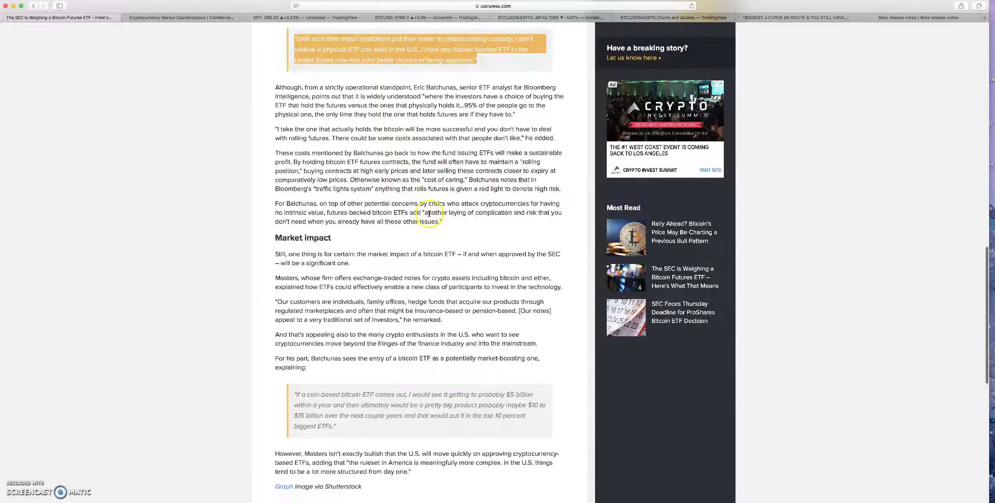
{"action": "scroll", "coordinate": [430, 213], "scroll_direction": "down", "scroll_amount": 1}
{"action": "scroll", "coordinate": [430, 213], "scroll_direction": "down", "scroll_amount": 6}
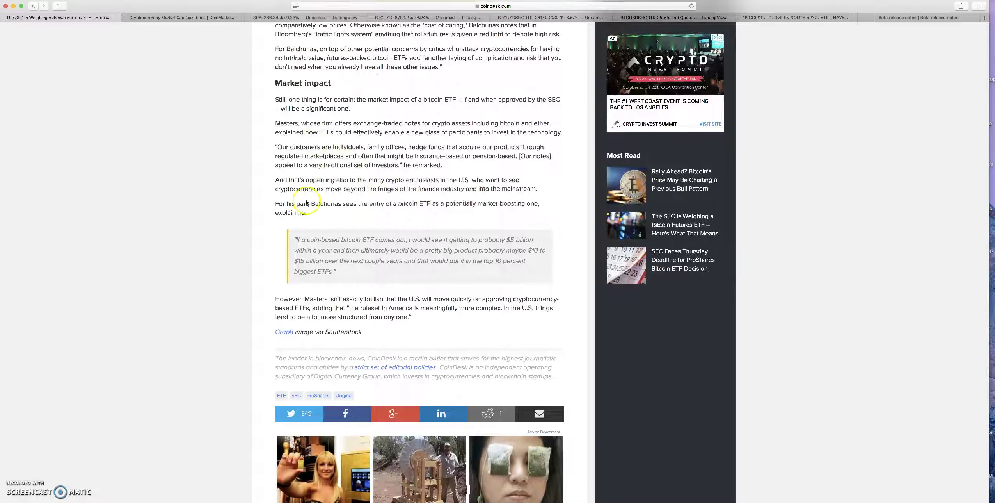
Select the coin-based bitcoin ETF quote, highlight its closing words, then scroll up to 'What's a bitcoin ETF?'
{"action": "triple_click", "coordinate": [359, 266]}
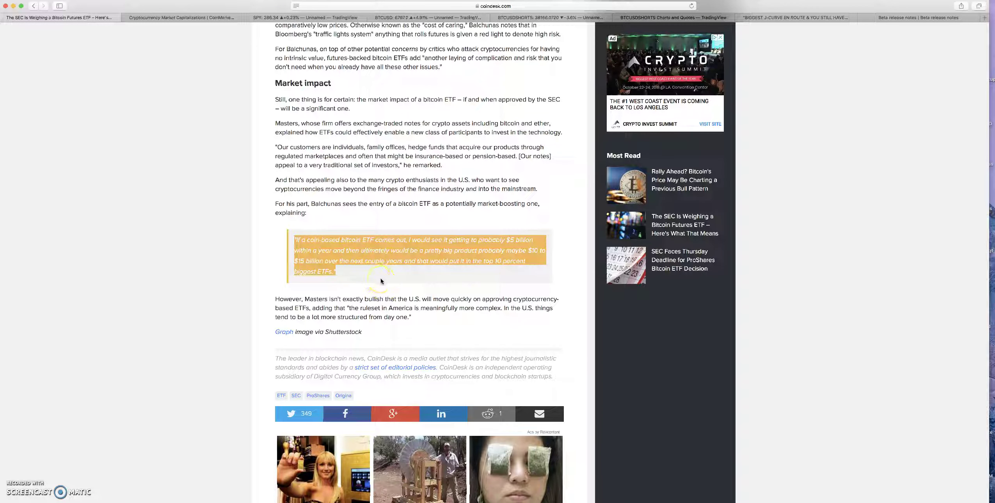
{"action": "left_click", "coordinate": [381, 275]}
{"action": "left_click", "coordinate": [351, 269]}
{"action": "left_click", "coordinate": [369, 267]}
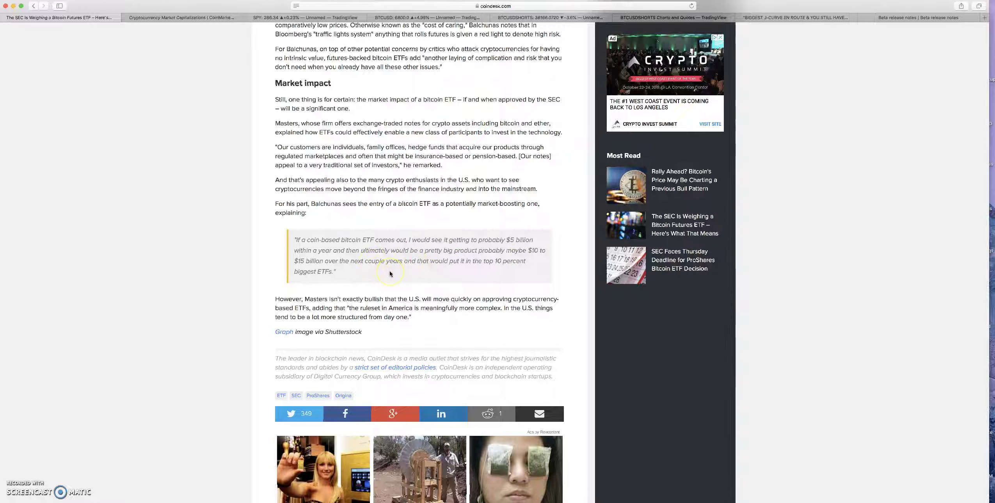
{"action": "left_click_drag", "start_coordinate": [391, 271], "coordinate": [294, 268]}
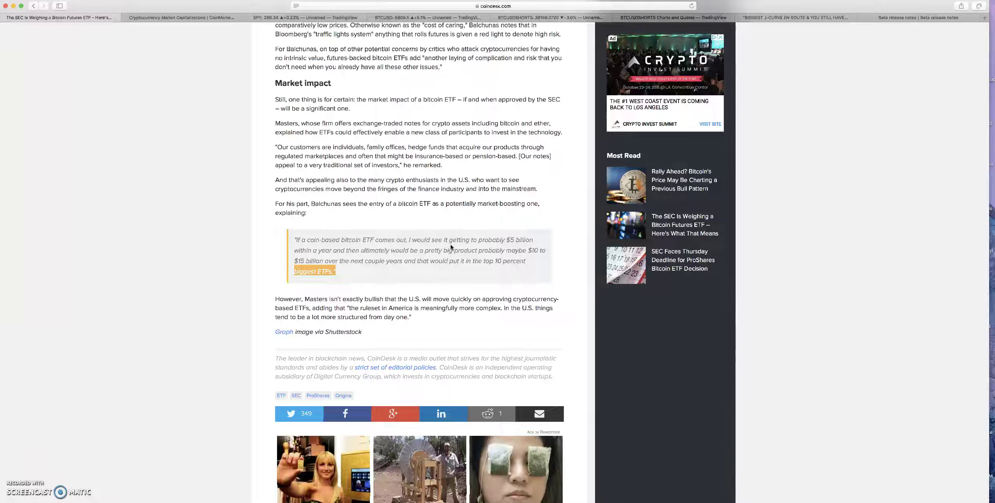
{"action": "scroll", "coordinate": [338, 142], "scroll_direction": "up", "scroll_amount": 5}
{"action": "scroll", "coordinate": [338, 142], "scroll_direction": "up", "scroll_amount": 12}
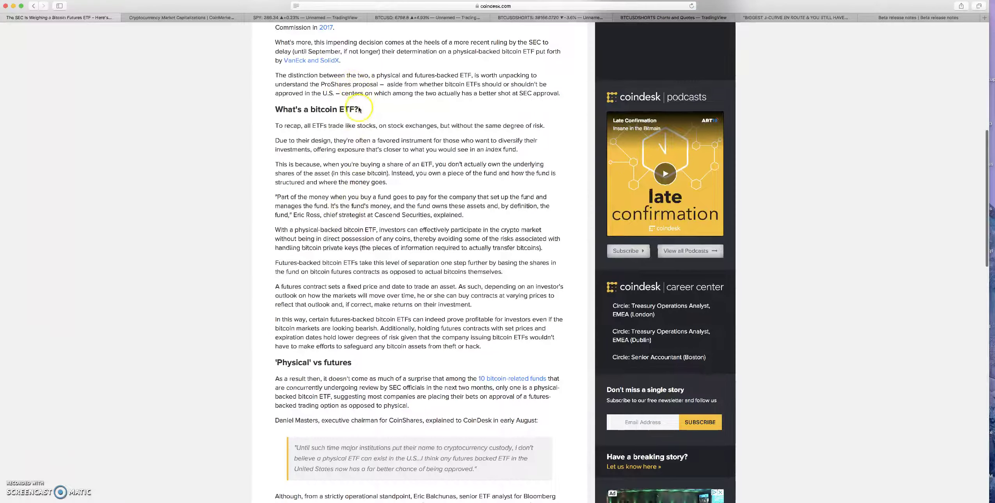
Highlight the 'What's a bitcoin ETF?' heading and read further down the CoinDesk article
{"action": "left_click_drag", "start_coordinate": [355, 110], "coordinate": [269, 110]}
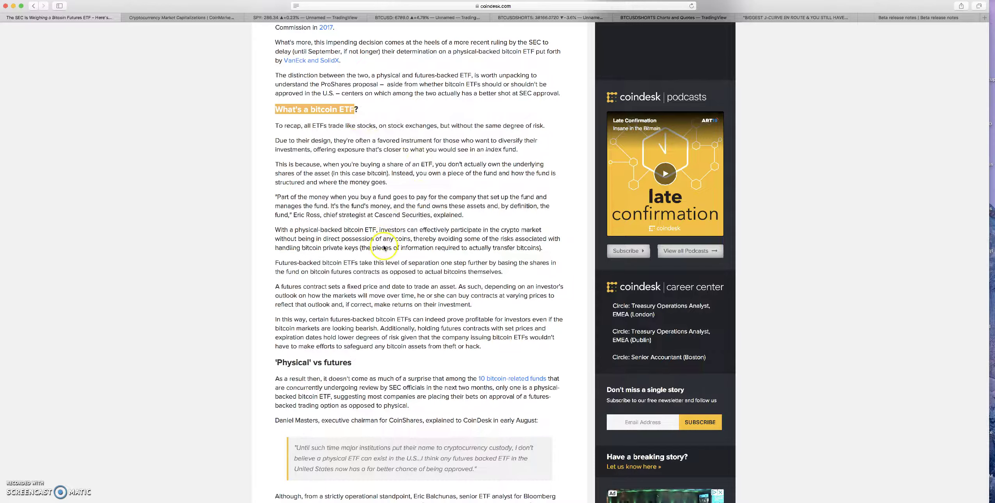
{"action": "scroll", "coordinate": [388, 256], "scroll_direction": "down", "scroll_amount": 3}
{"action": "scroll", "coordinate": [387, 255], "scroll_direction": "down", "scroll_amount": 4}
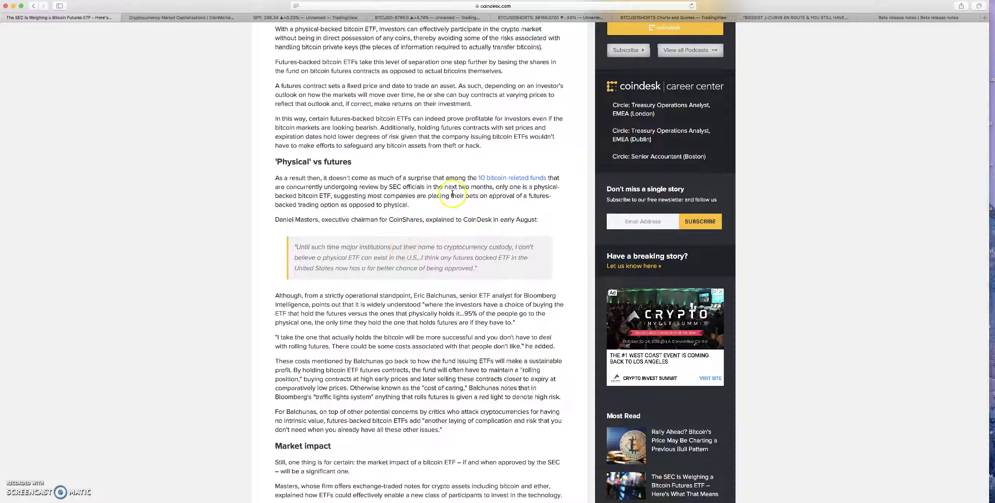
{"action": "scroll", "coordinate": [402, 202], "scroll_direction": "down", "scroll_amount": 3}
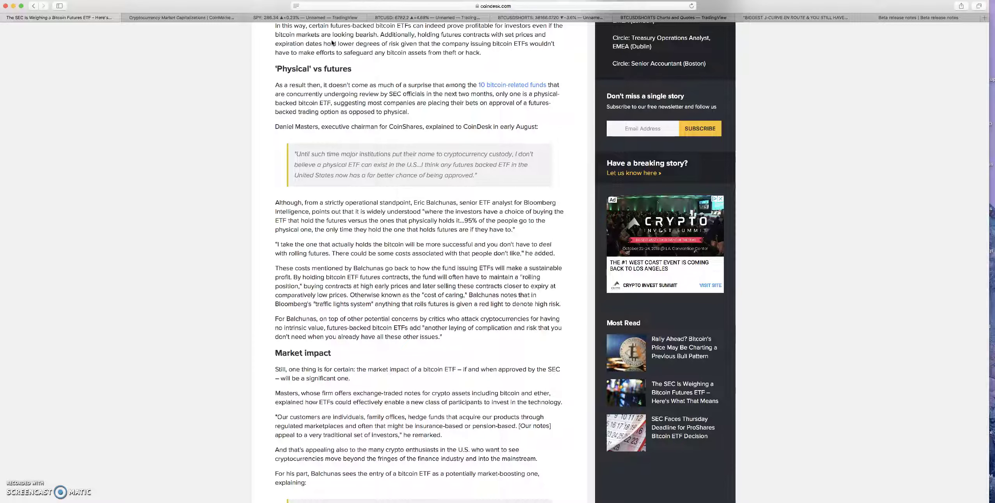
{"action": "left_click", "coordinate": [450, 127]}
Highlight the closing coin-based bitcoin ETF quote, then return to the TradingView BTCUSD chart
{"action": "scroll", "coordinate": [348, 312], "scroll_direction": "down", "scroll_amount": 6}
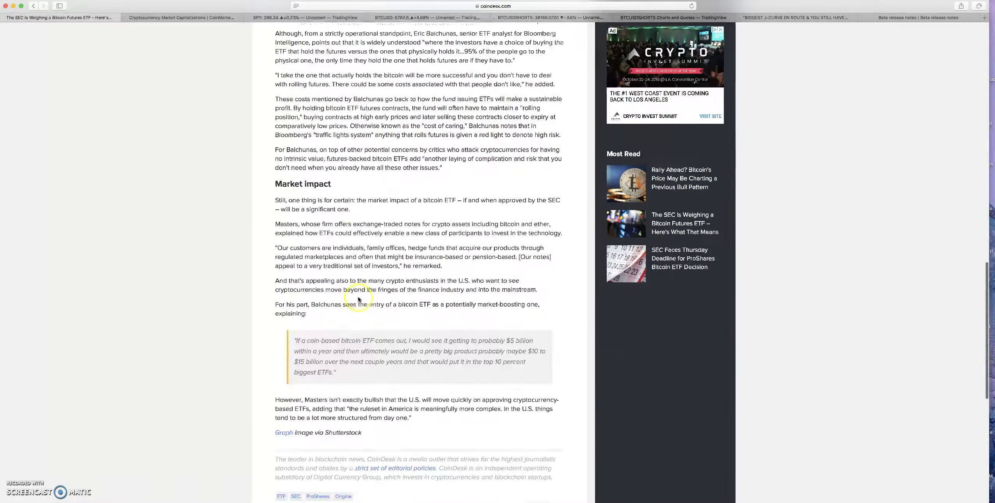
{"action": "left_click_drag", "start_coordinate": [347, 322], "coordinate": [286, 287]}
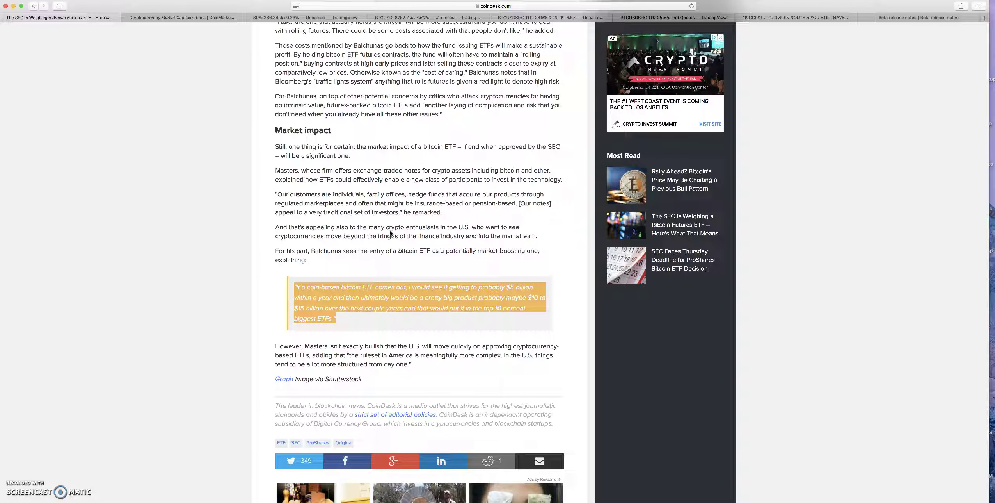
{"action": "left_click", "coordinate": [427, 17]}
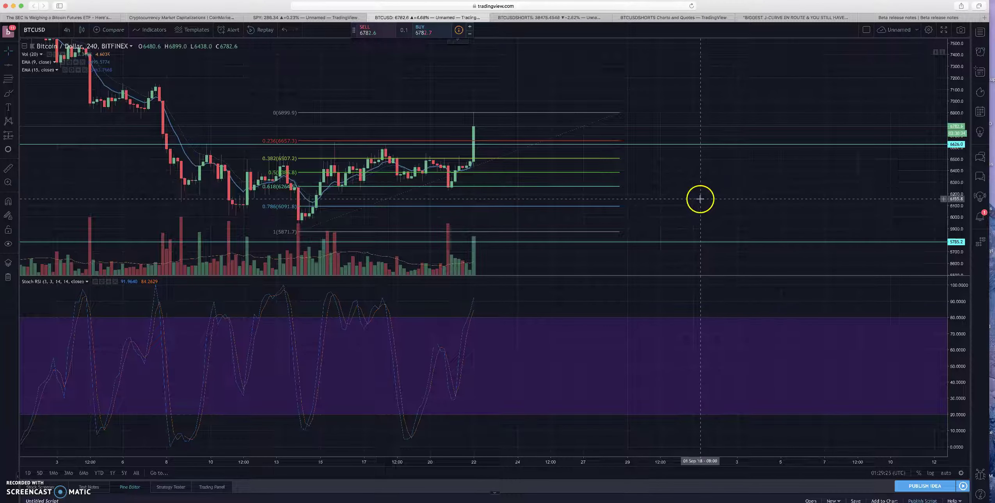
{"action": "scroll", "coordinate": [707, 187], "scroll_direction": "down", "scroll_amount": 2}
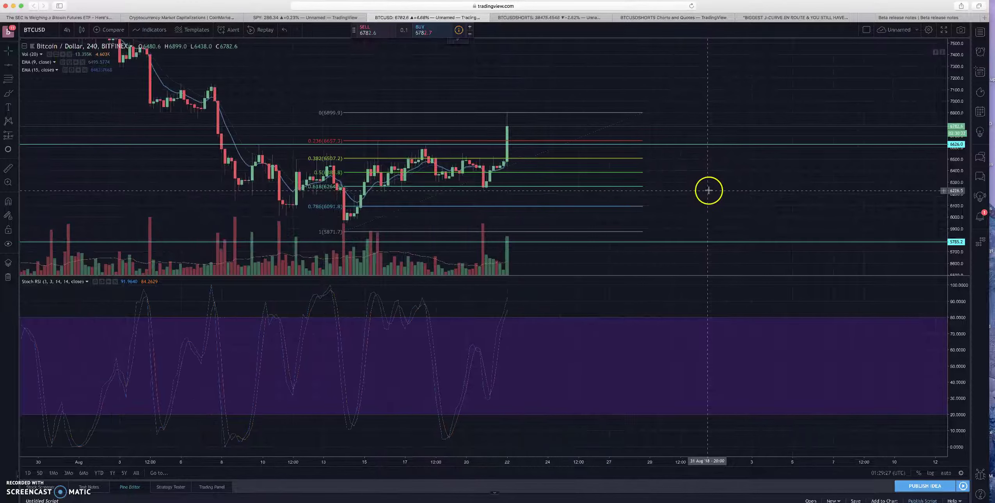
{"action": "left_click_drag", "start_coordinate": [752, 157], "coordinate": [758, 151]}
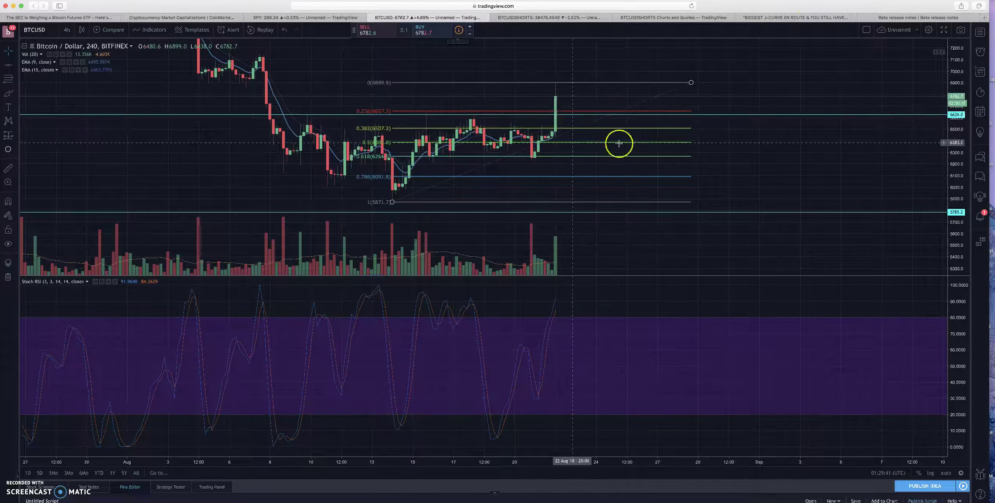
{"action": "left_click_drag", "start_coordinate": [760, 95], "coordinate": [665, 161]}
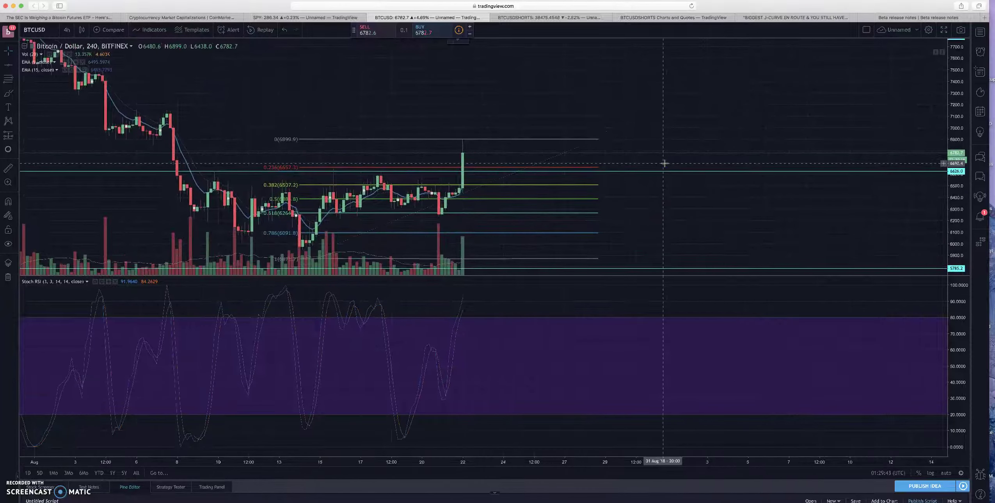
{"action": "scroll", "coordinate": [665, 163], "scroll_direction": "up", "scroll_amount": 2}
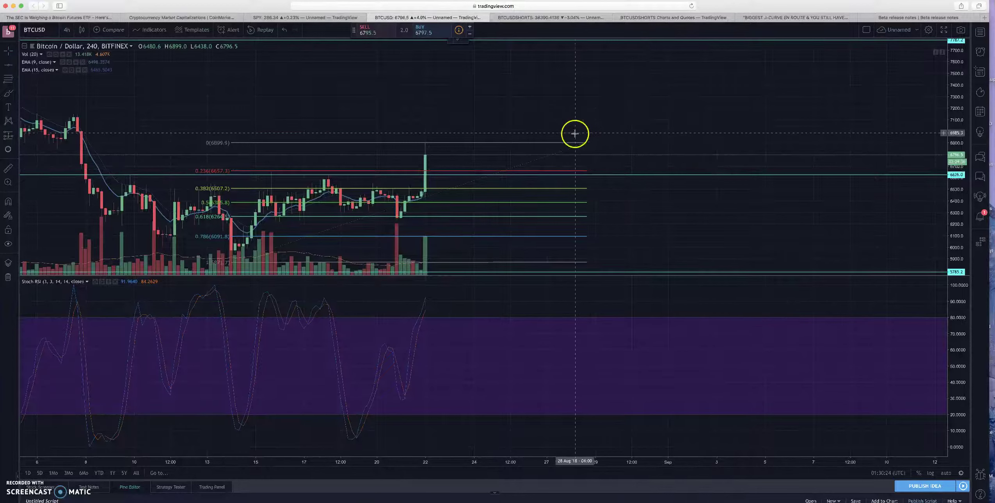
{"action": "left_click_drag", "start_coordinate": [427, 127], "coordinate": [520, 89]}
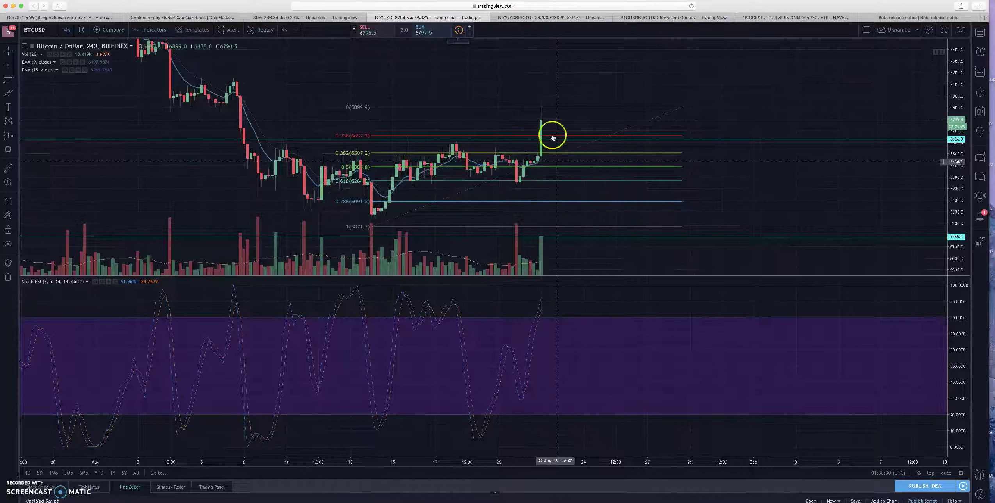
{"action": "scroll", "coordinate": [597, 93], "scroll_direction": "up", "scroll_amount": 2}
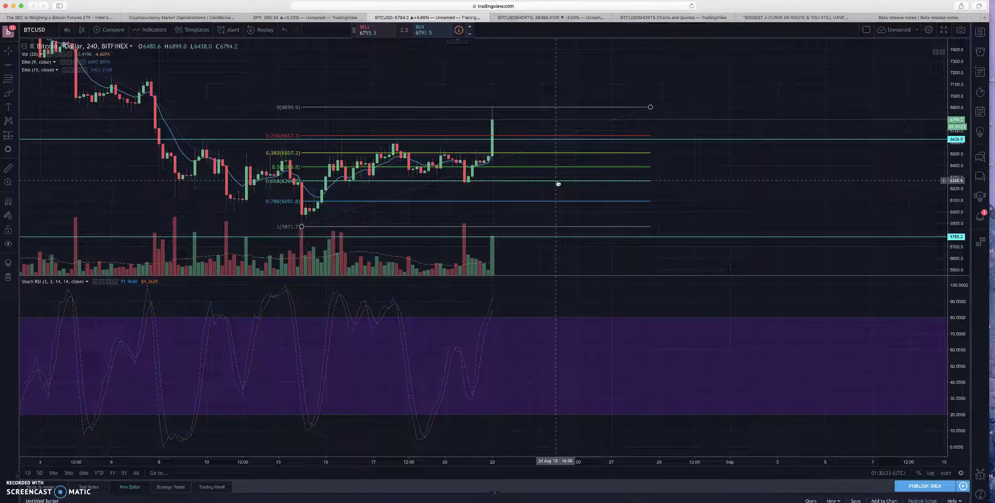
{"action": "left_click", "coordinate": [160, 124]}
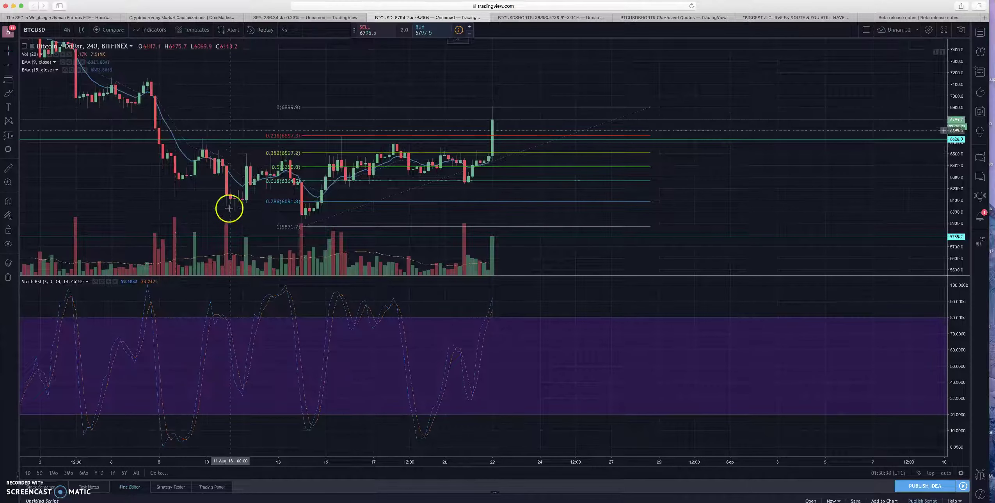